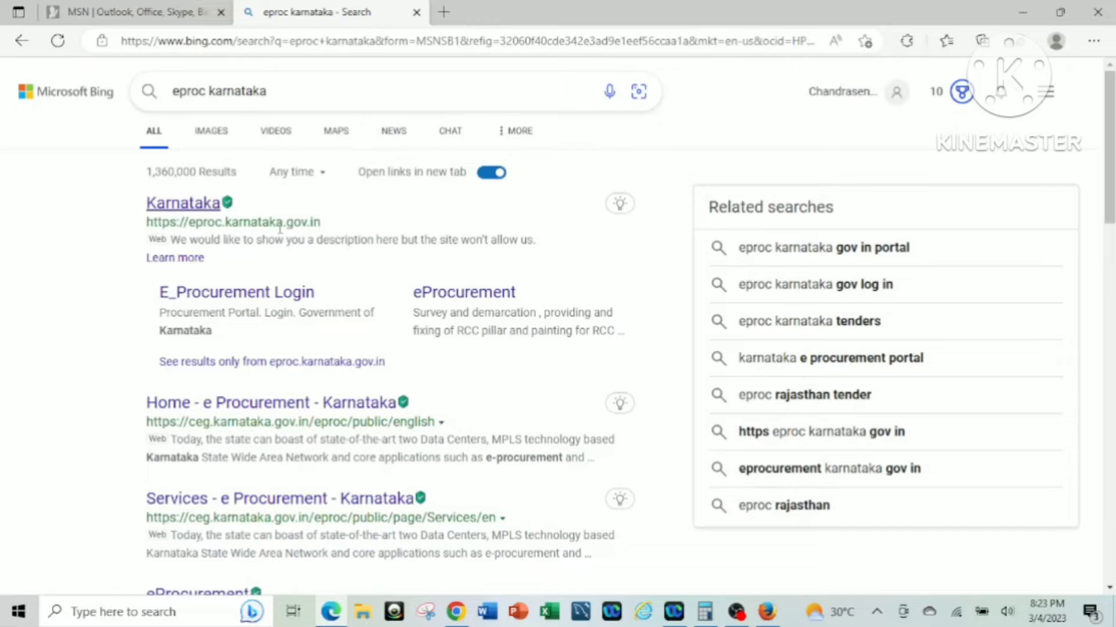
Open the Karnataka eProcurement site from the search results, then close its login popup unused.
{"action": "left_click", "coordinate": [178, 204]}
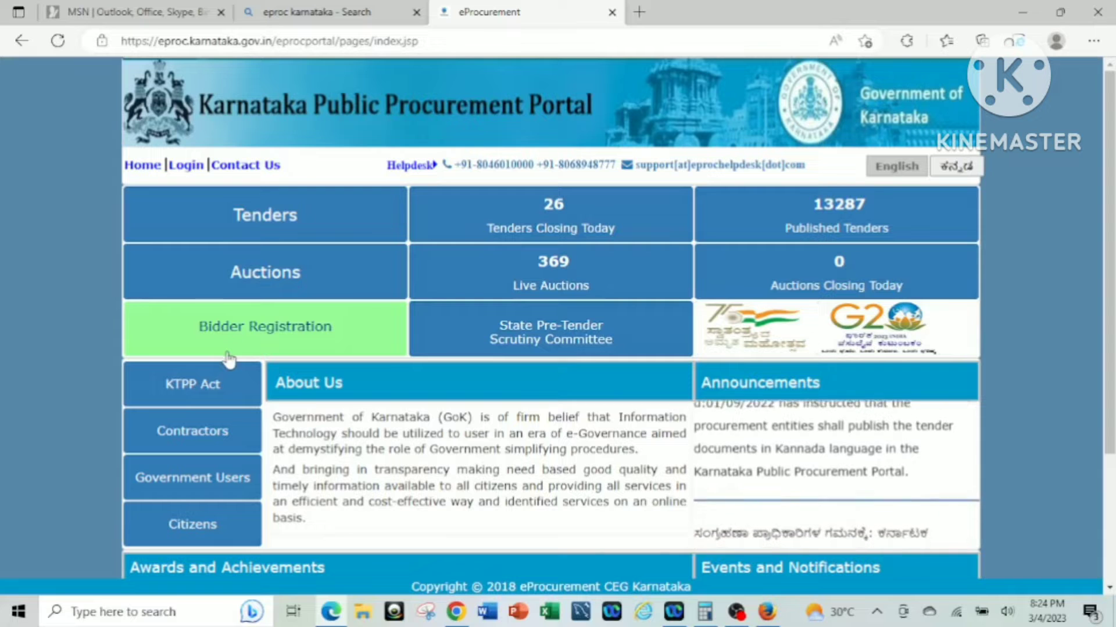
{"action": "left_click", "coordinate": [186, 165]}
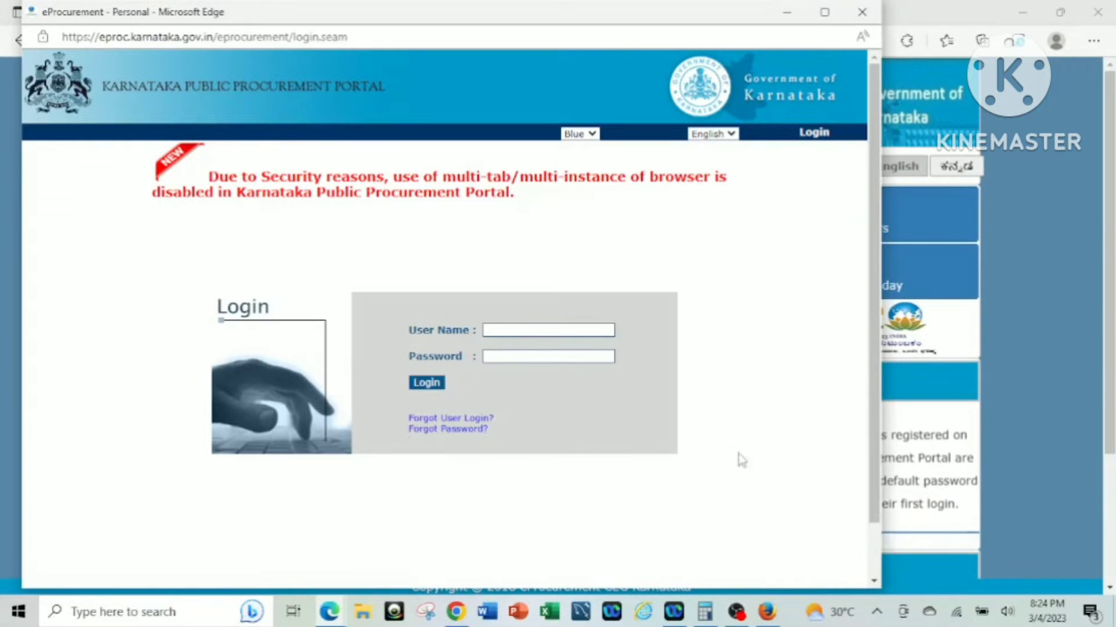
{"action": "left_click", "coordinate": [503, 330]}
{"action": "left_click", "coordinate": [427, 398]}
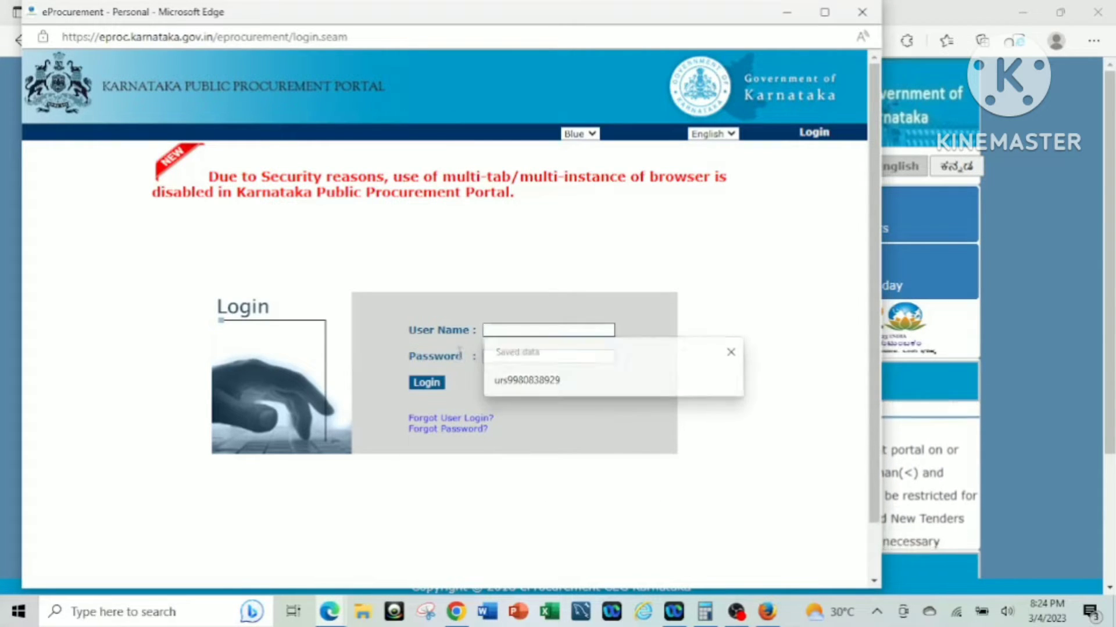
{"action": "left_click", "coordinate": [425, 388]}
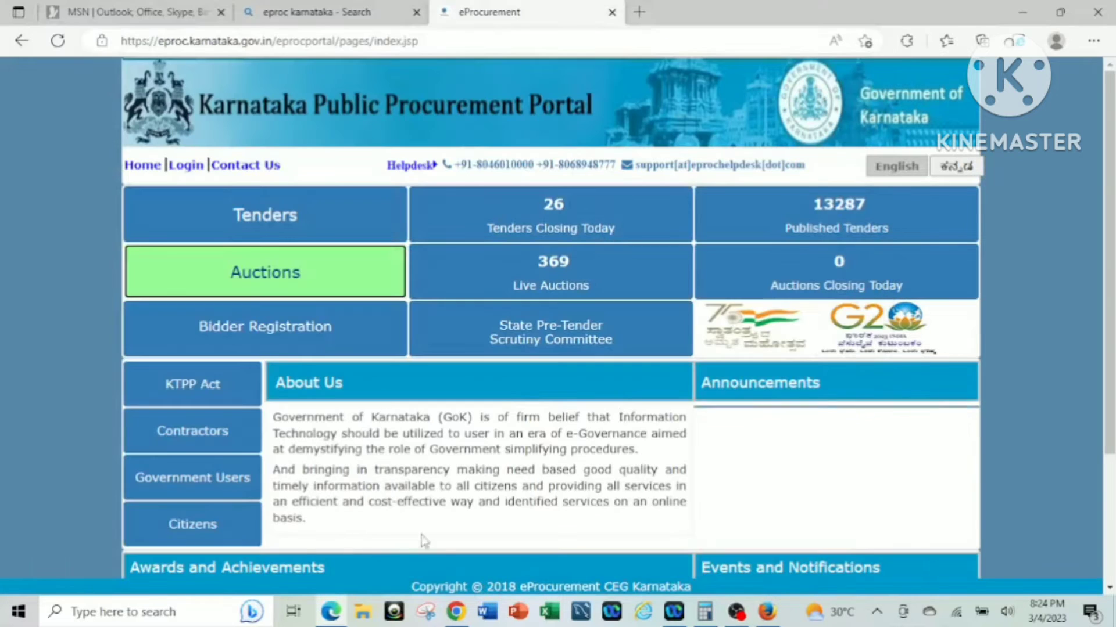
Open the maximized Auctions search with published dates from 01/01/2023 to 03/03/2023.
{"action": "left_click", "coordinate": [269, 283]}
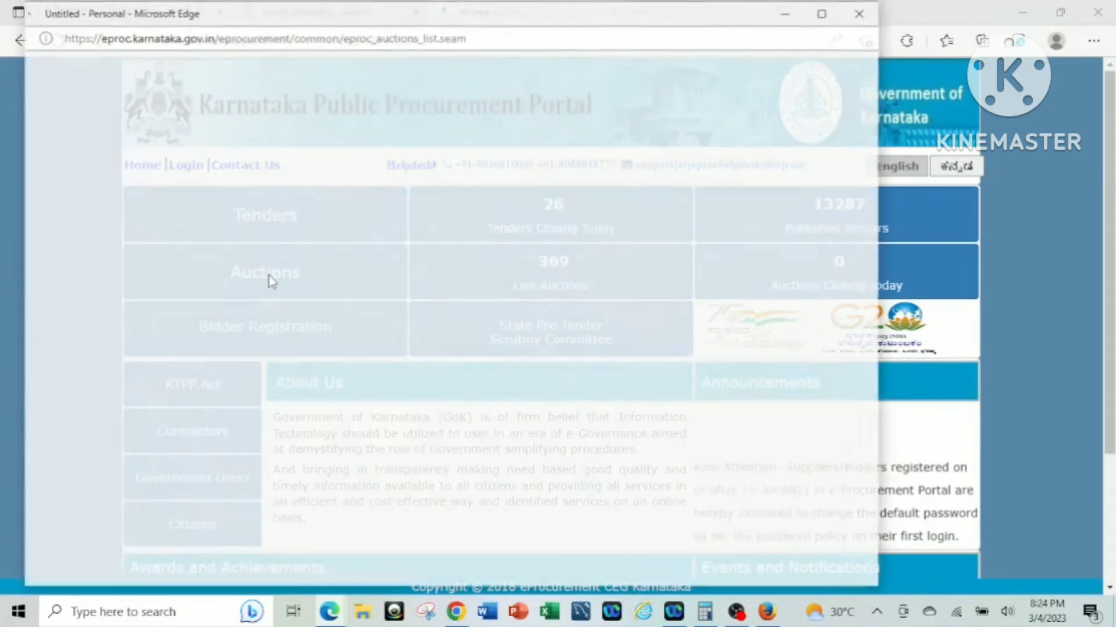
{"action": "key", "text": "super+Up"}
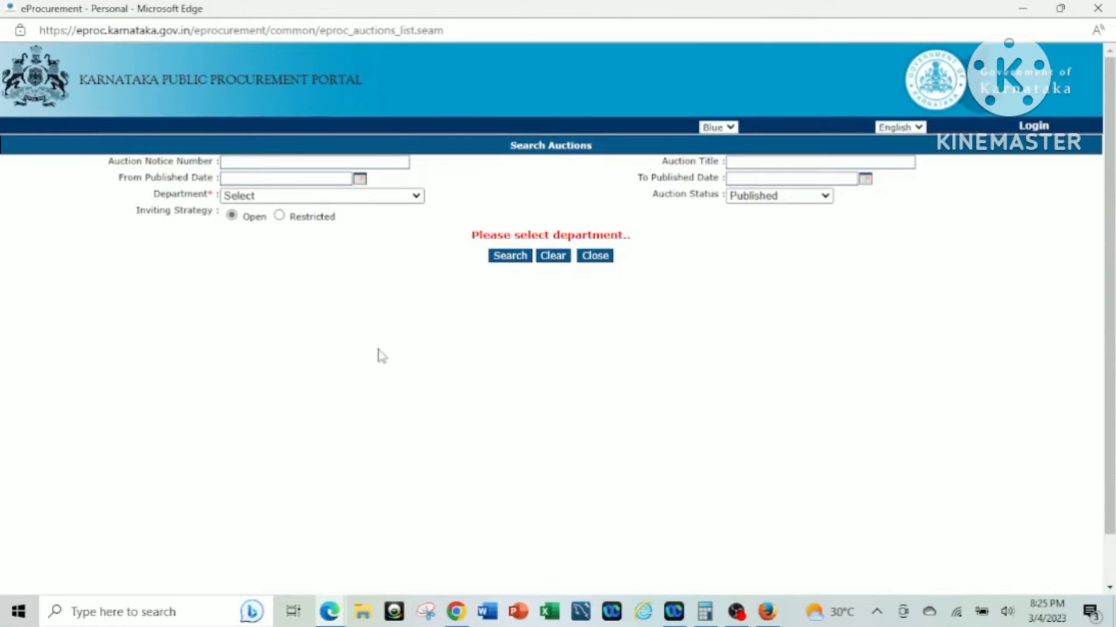
{"action": "left_click", "coordinate": [360, 179]}
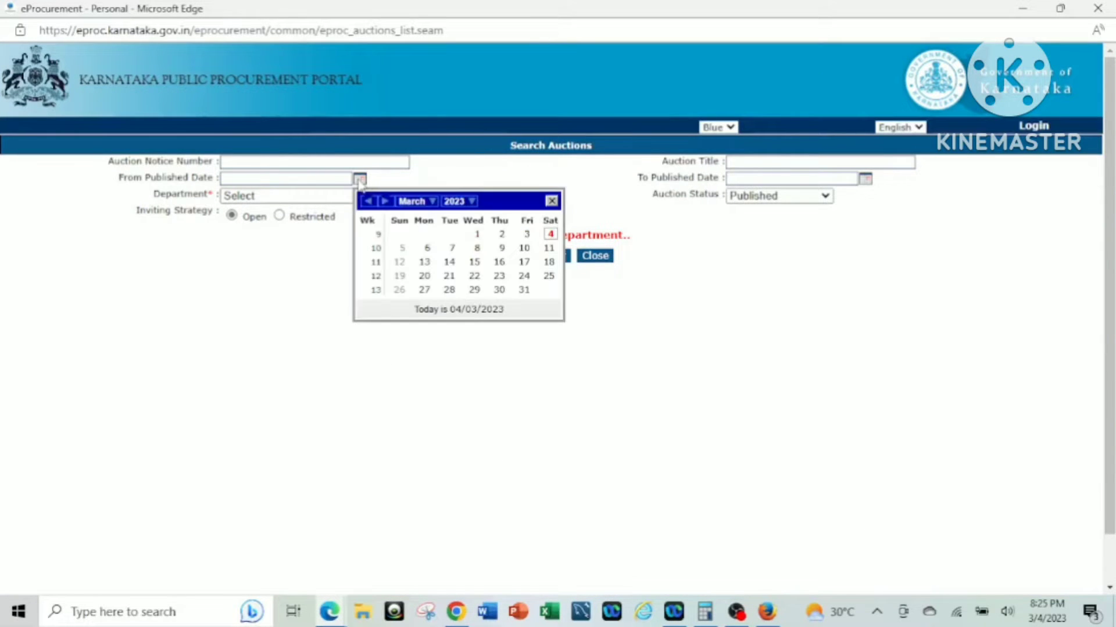
{"action": "left_click", "coordinate": [369, 201]}
{"action": "left_click", "coordinate": [370, 202]}
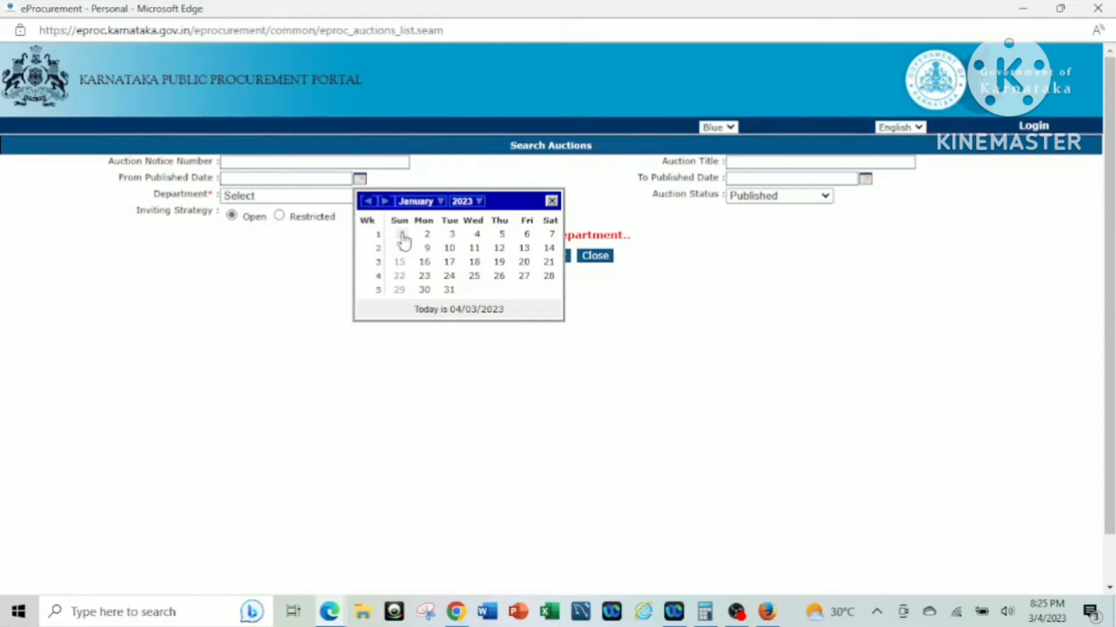
{"action": "left_click", "coordinate": [401, 235]}
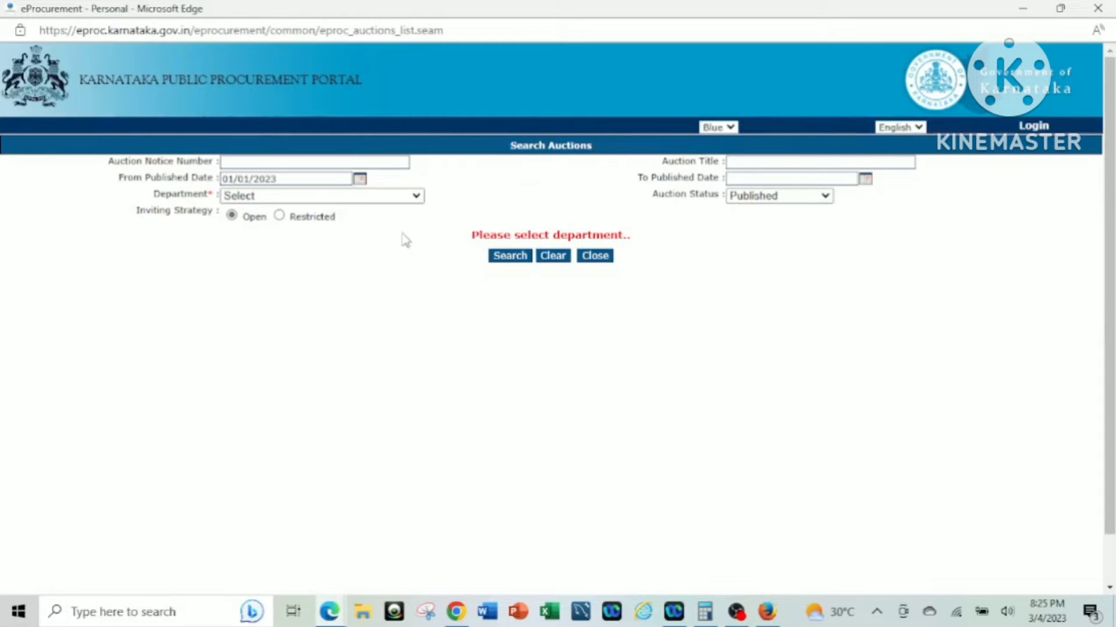
{"action": "left_click", "coordinate": [866, 181]}
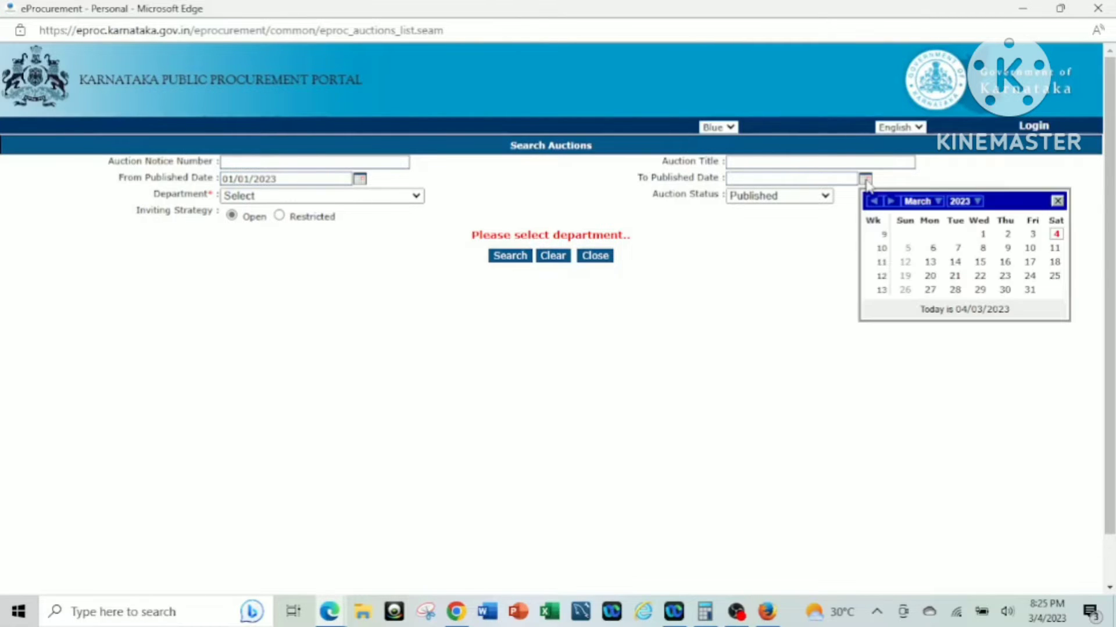
{"action": "left_click", "coordinate": [1033, 234]}
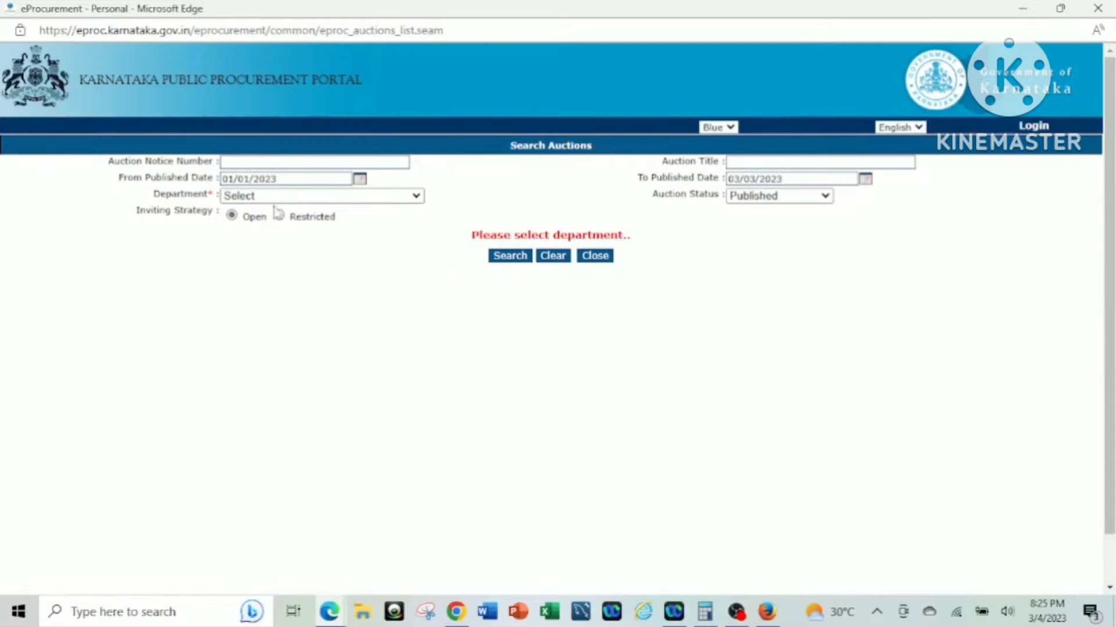
Filter by department KHB - Karnataka Housing Board and run the auction search.
{"action": "left_click", "coordinate": [385, 199]}
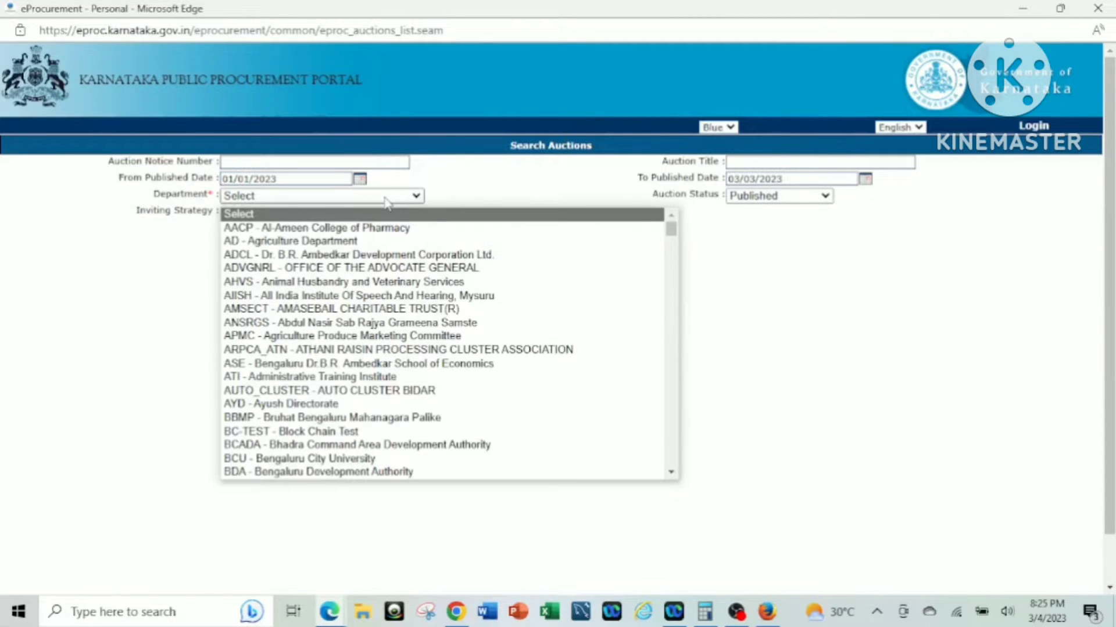
{"action": "type", "text": "kh"}
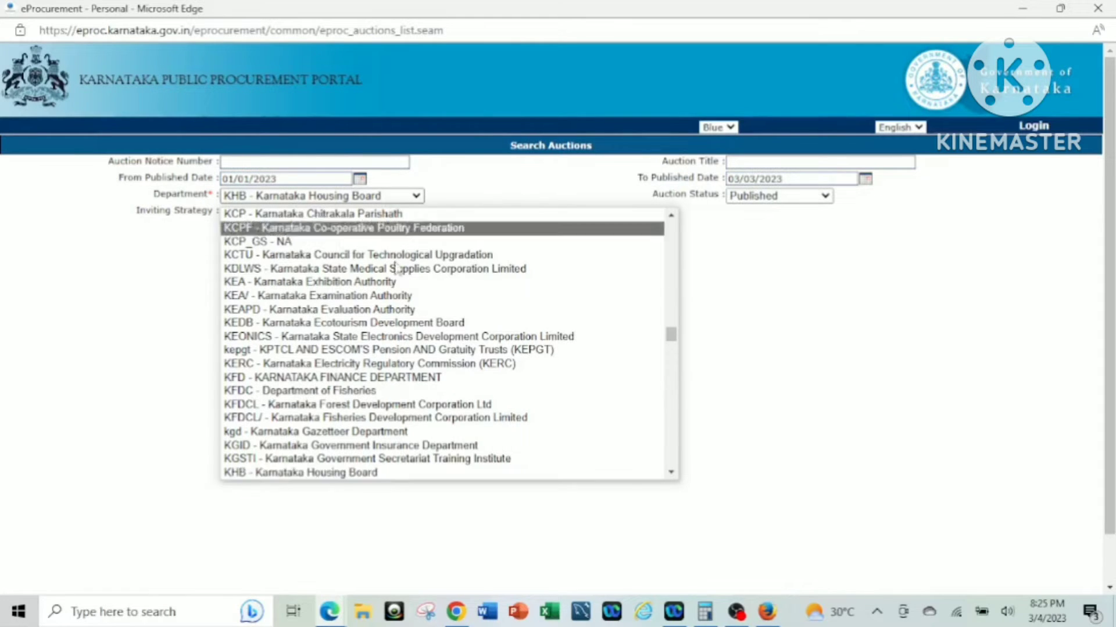
{"action": "left_click", "coordinate": [396, 473]}
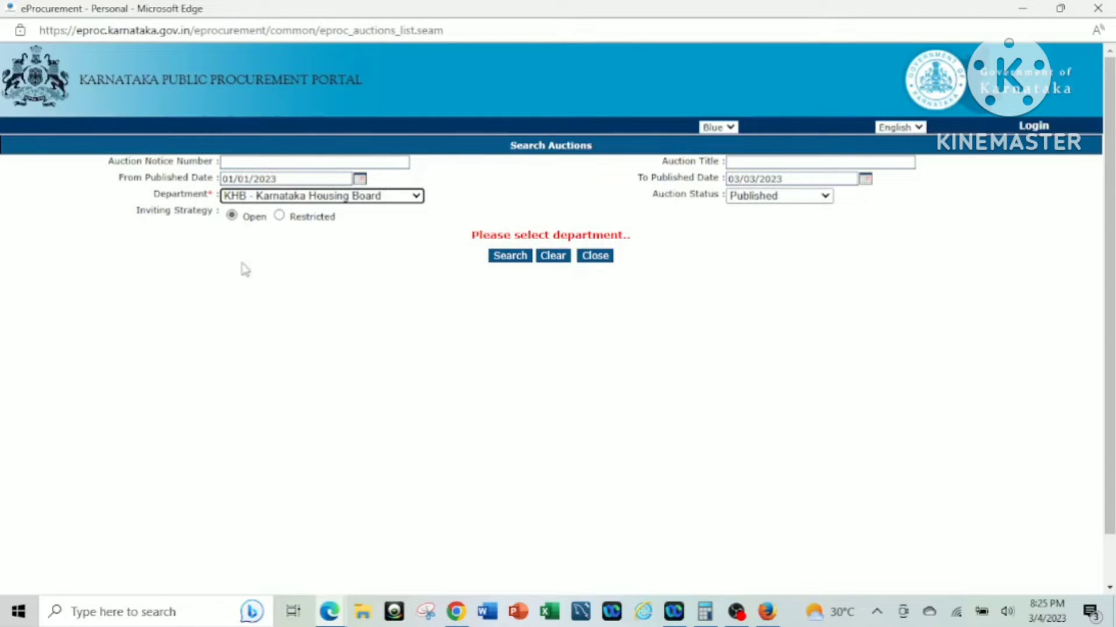
{"action": "left_click", "coordinate": [511, 257]}
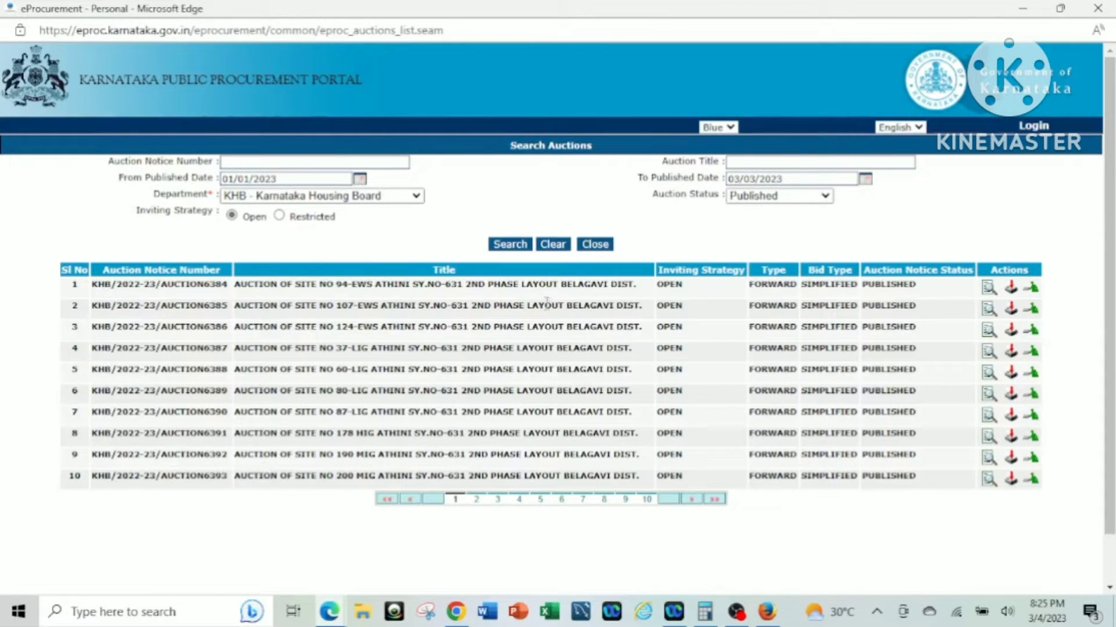
Page through the auction results and open the user login for auction 110.
{"action": "left_click", "coordinate": [498, 501]}
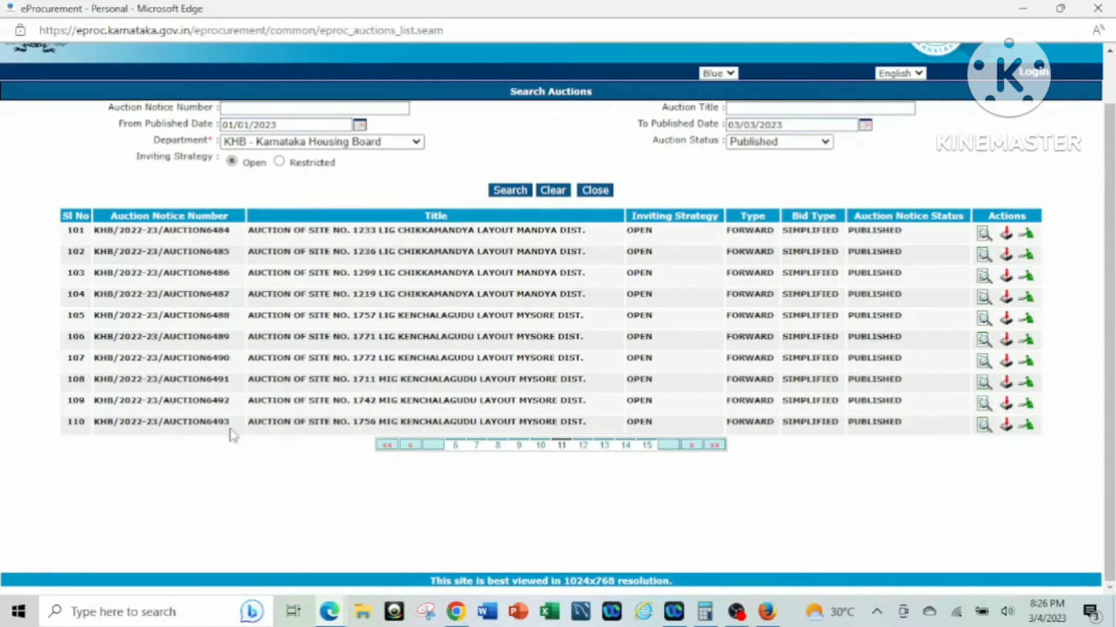
{"action": "scroll", "coordinate": [790, 526], "scroll_direction": "up", "scroll_amount": 2}
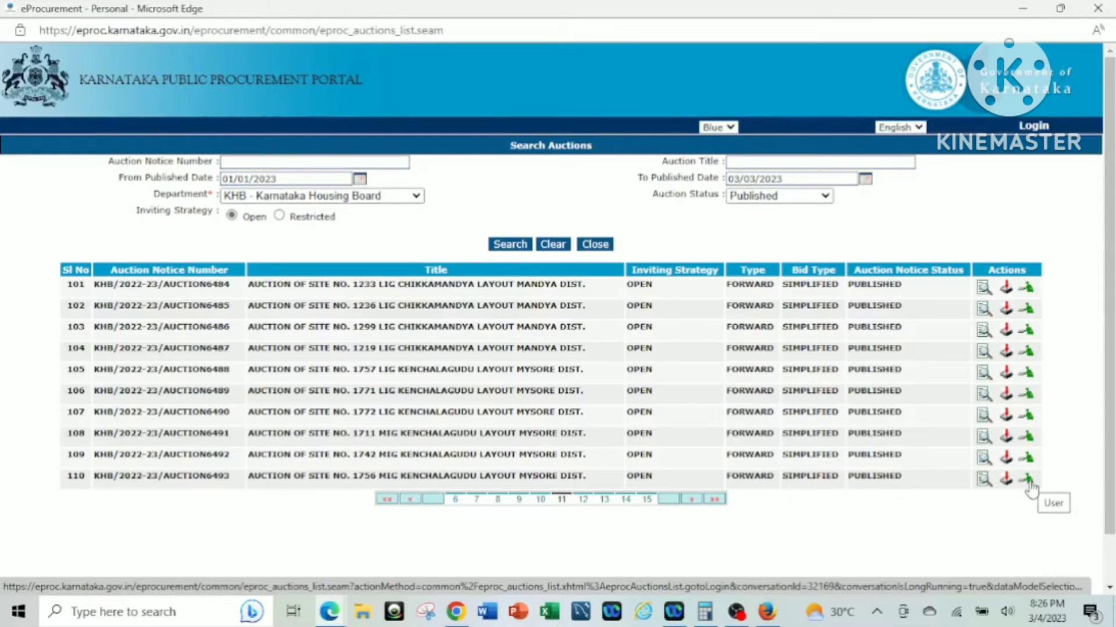
{"action": "left_click", "coordinate": [1028, 482]}
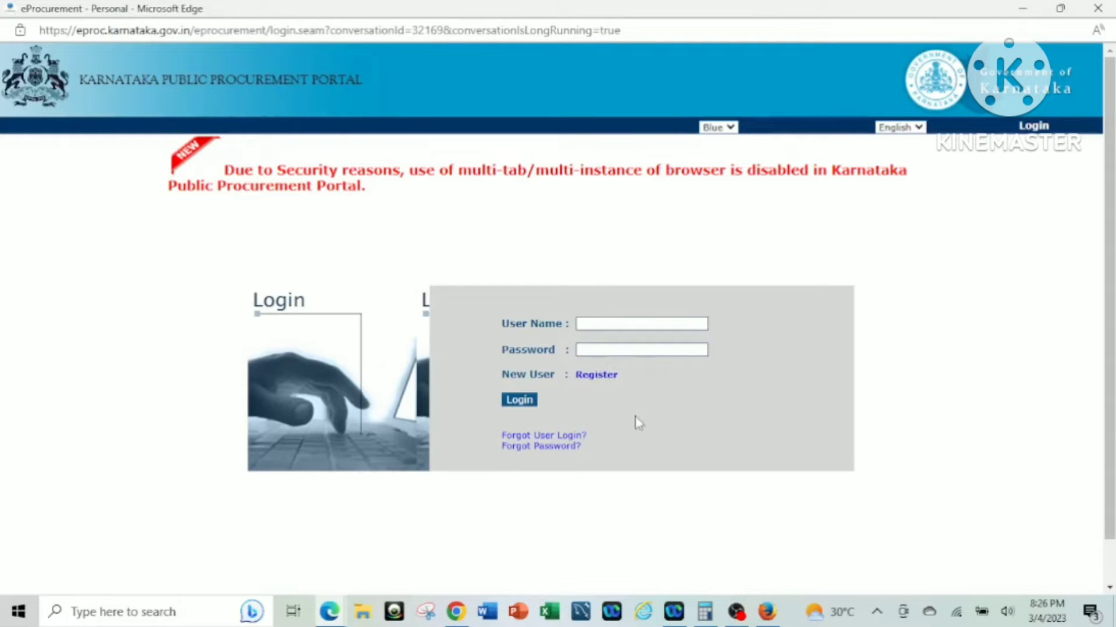
Start a new supplier registration with the first and last name, user name and password.
{"action": "left_click", "coordinate": [595, 376]}
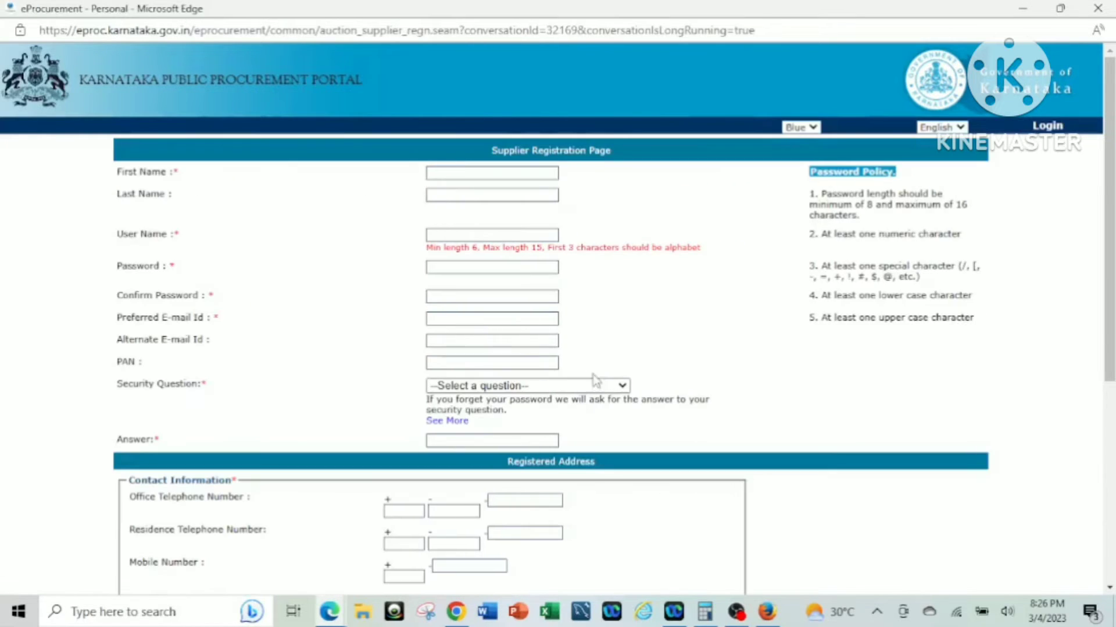
{"action": "left_click", "coordinate": [446, 173]}
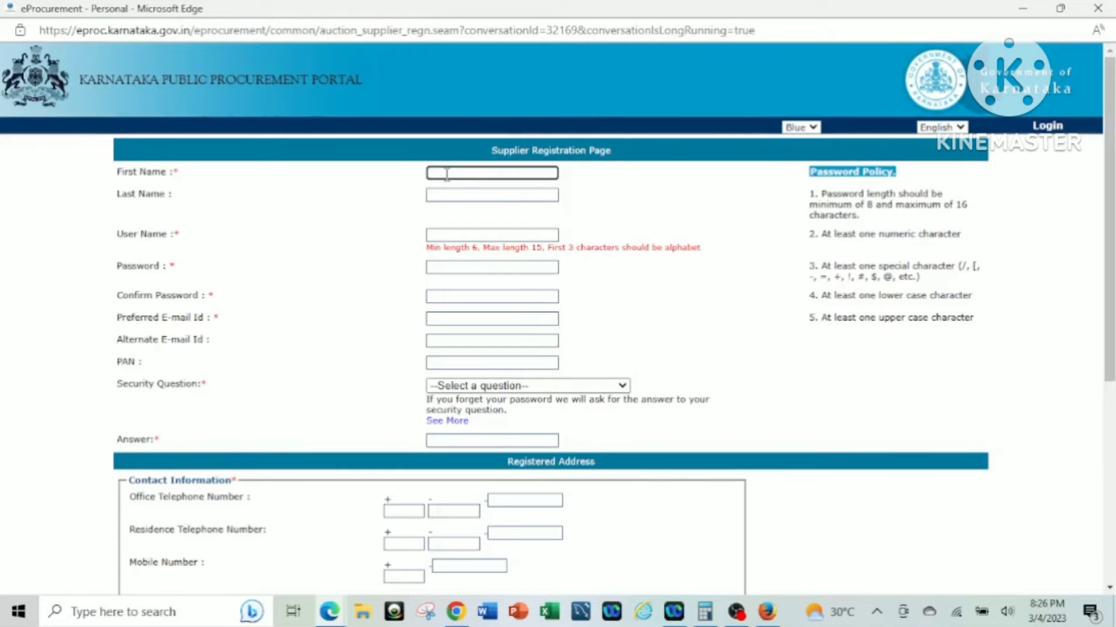
{"action": "key", "text": "Tab"}
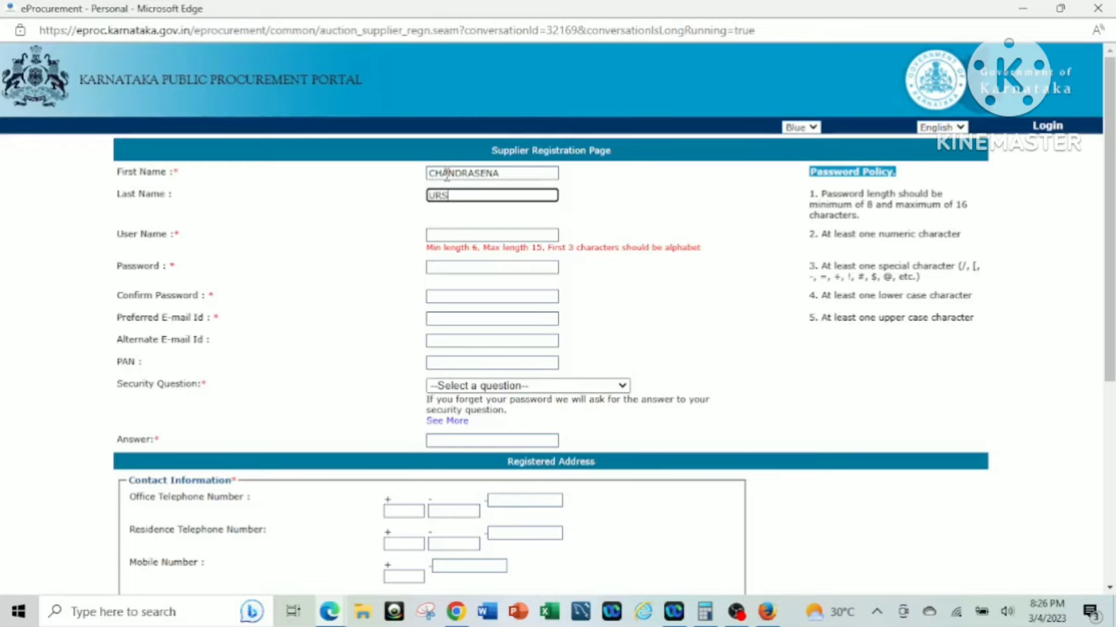
{"action": "left_click", "coordinate": [497, 235]}
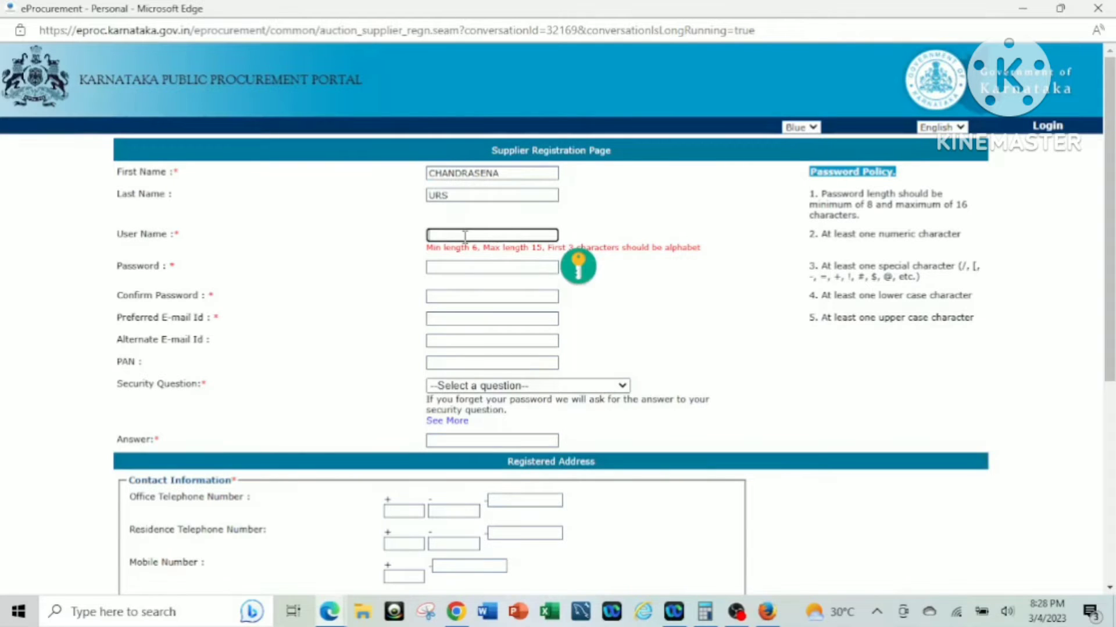
{"action": "left_click", "coordinate": [467, 268]}
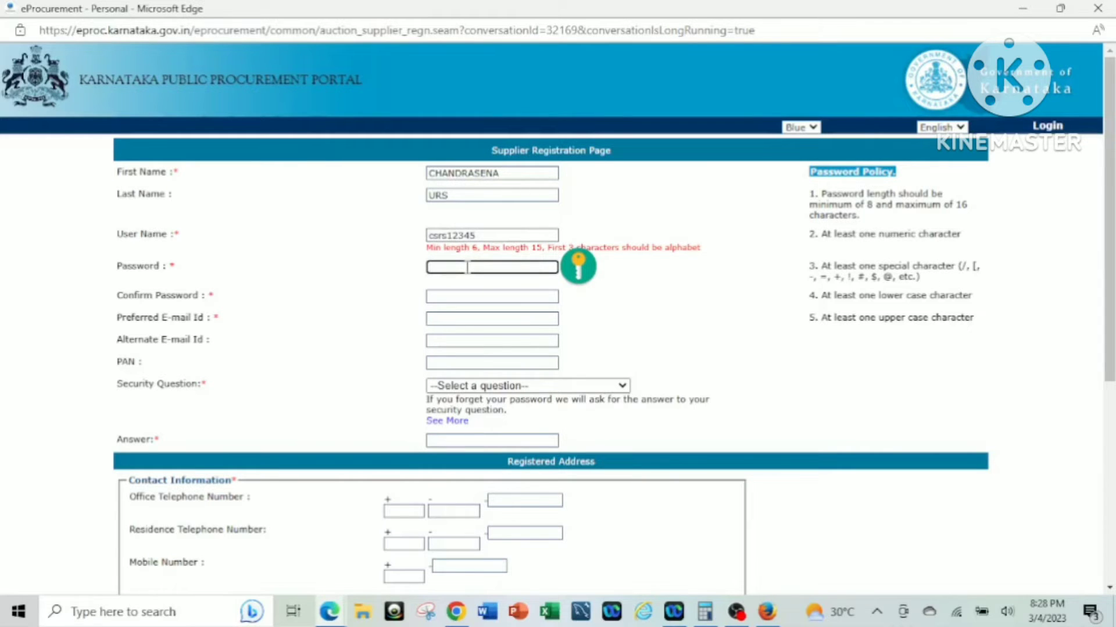
{"action": "type", "text": "•••••••"}
{"action": "left_click", "coordinate": [461, 293]}
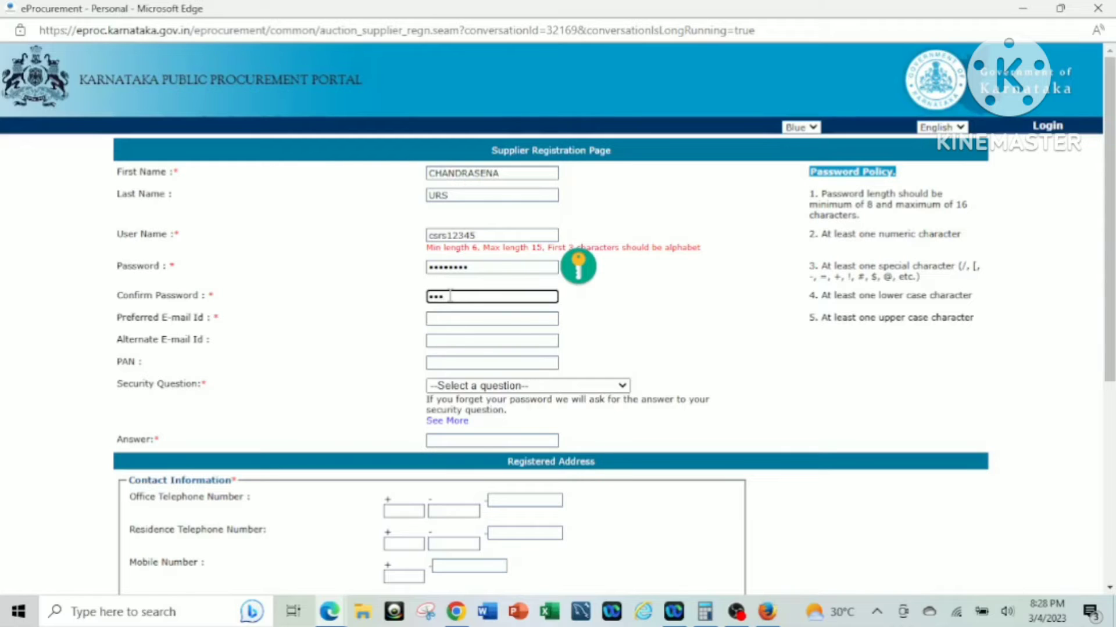
Enter the preferred and alternate e-mails and PAN, and choose 'In which city were you born?'.
{"action": "left_click", "coordinate": [447, 319]}
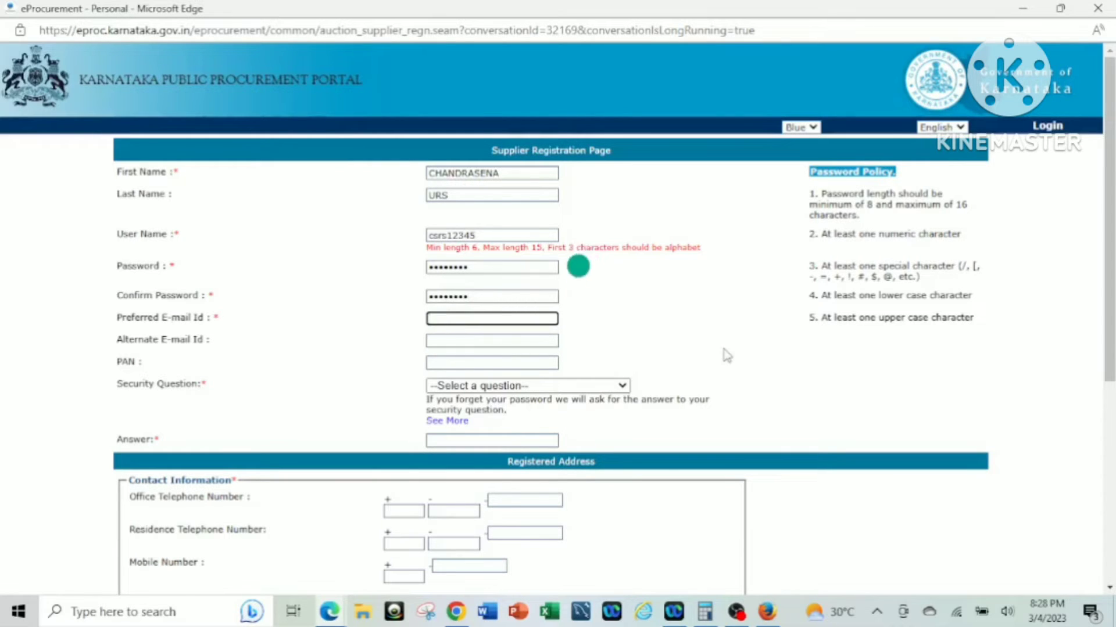
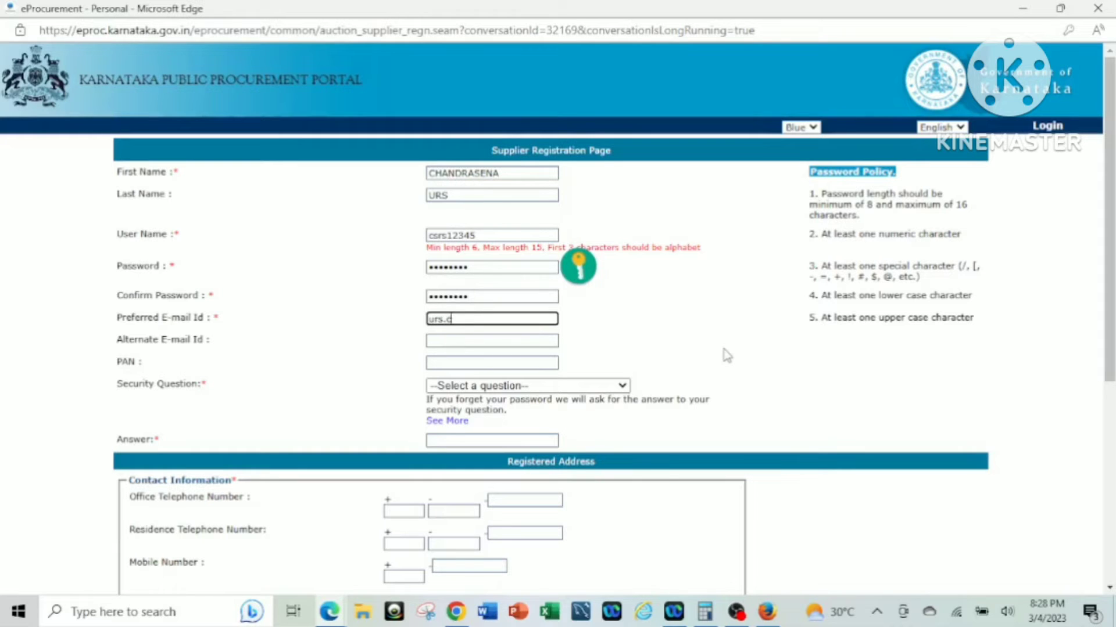
{"action": "key", "text": "Tab"}
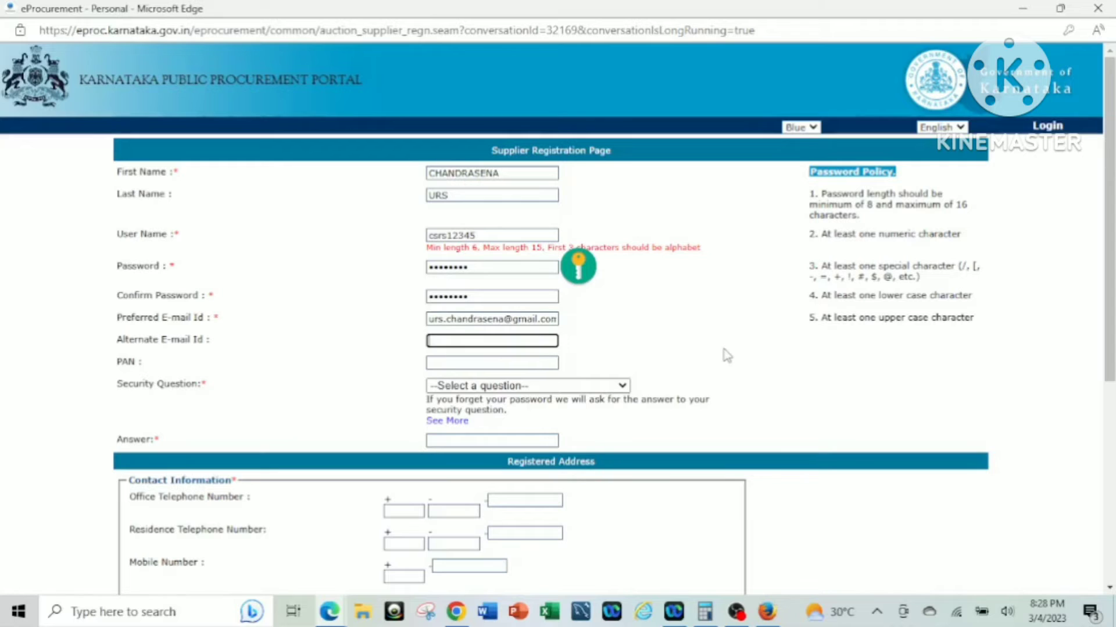
{"action": "key", "text": "Tab"}
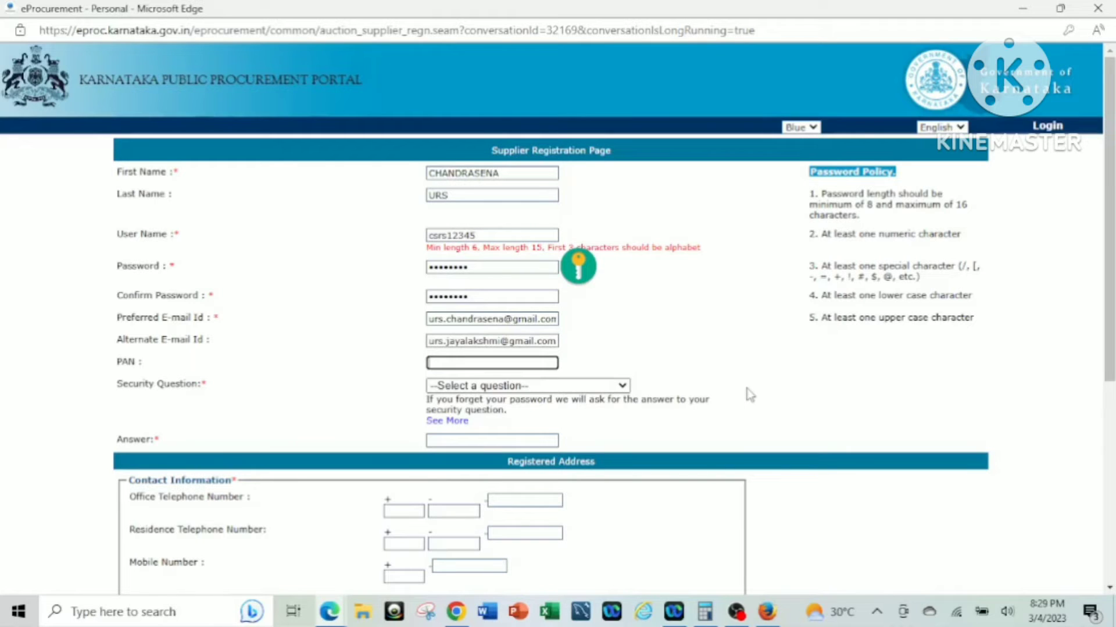
{"action": "type", "text": "XYZQ123456"}
{"action": "left_click", "coordinate": [587, 387]}
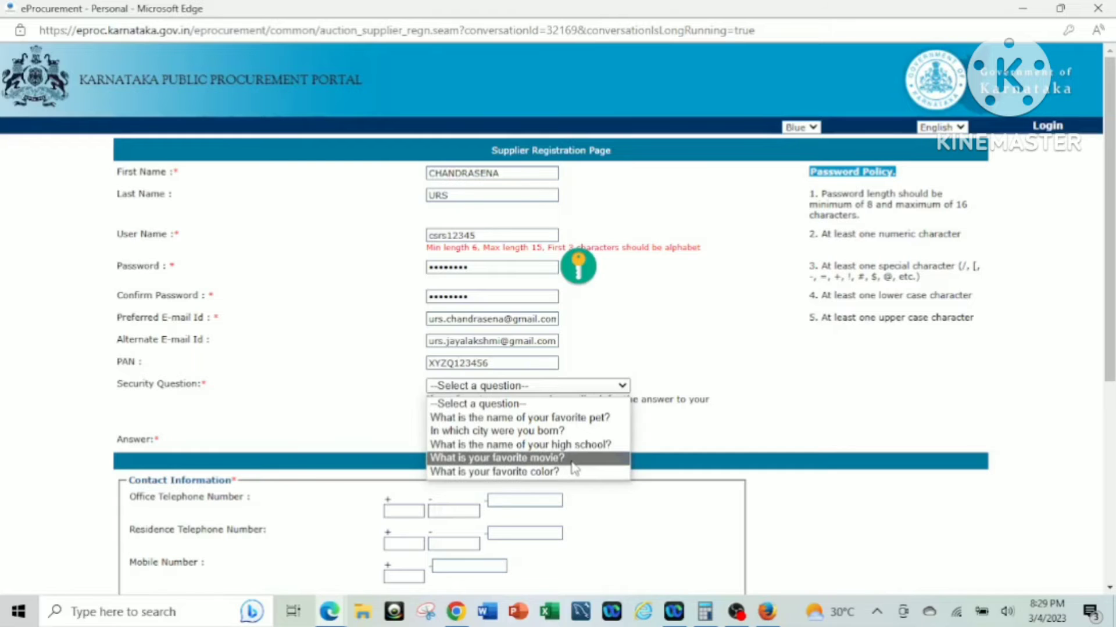
{"action": "left_click", "coordinate": [555, 432]}
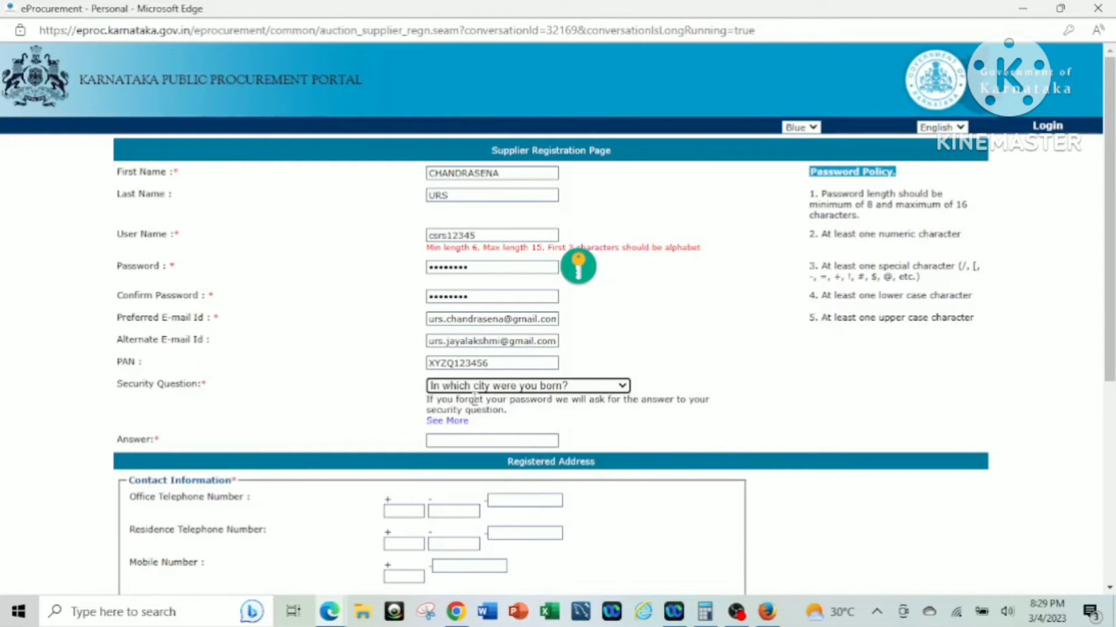
{"action": "left_click", "coordinate": [474, 441]}
{"action": "scroll", "coordinate": [235, 408], "scroll_direction": "down", "scroll_amount": 2}
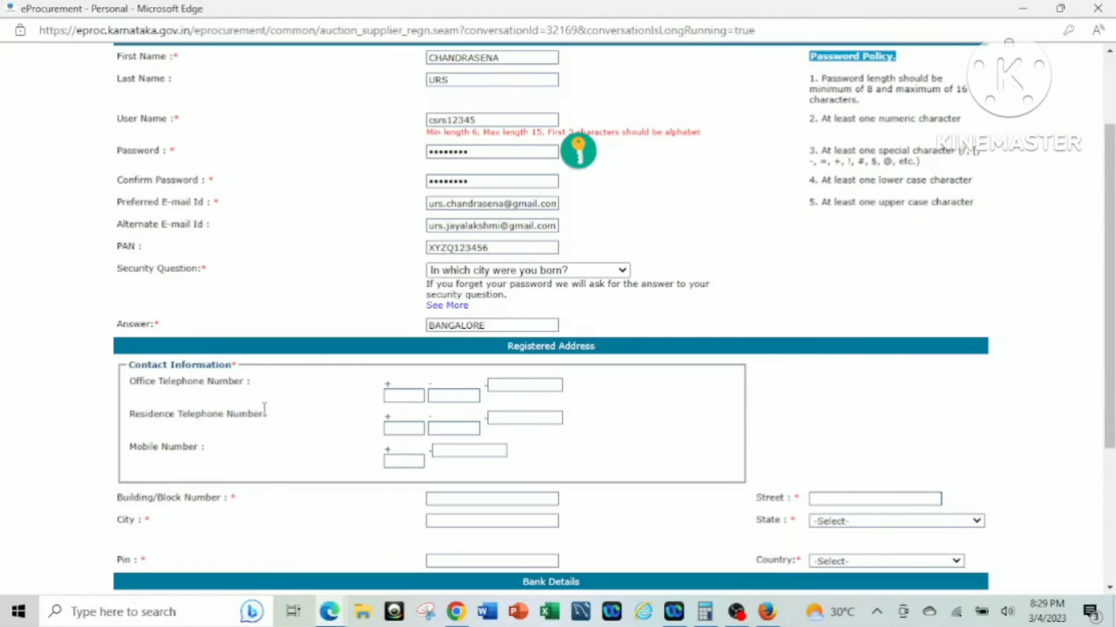
{"action": "left_click", "coordinate": [411, 395]}
{"action": "type", "text": "91"}
{"action": "left_click", "coordinate": [453, 395]}
{"action": "type", "text": "080"}
{"action": "left_click", "coordinate": [511, 385]}
{"action": "type", "text": "1"}
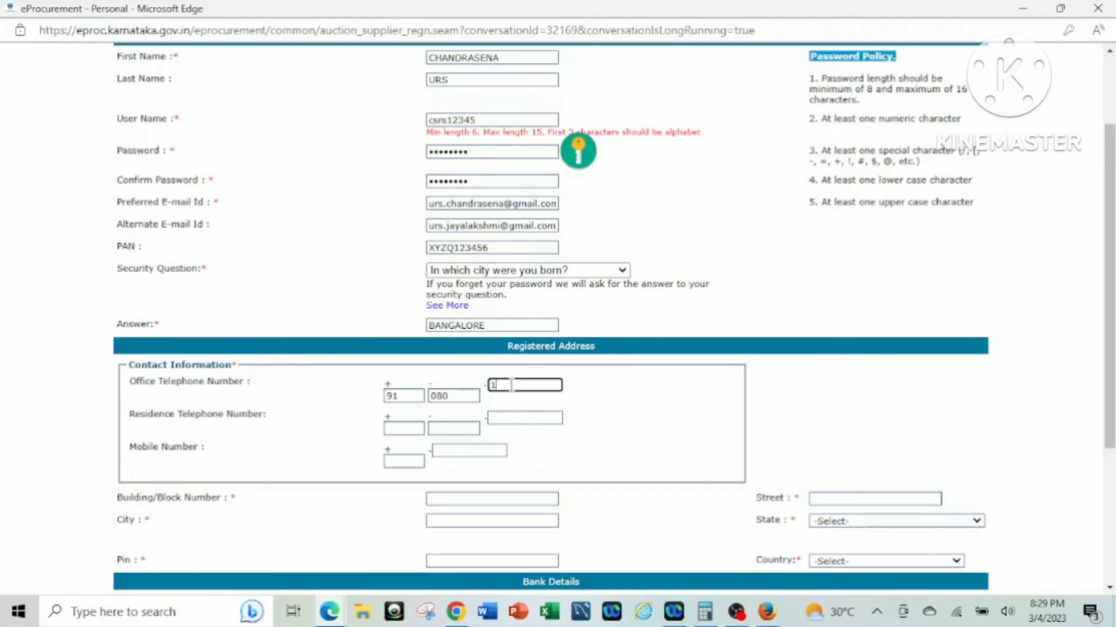
{"action": "type", "text": "234567890"}
Enter the residence phone codes 91 and 080, then the mobile country code 91 and number.
{"action": "left_click", "coordinate": [409, 428]}
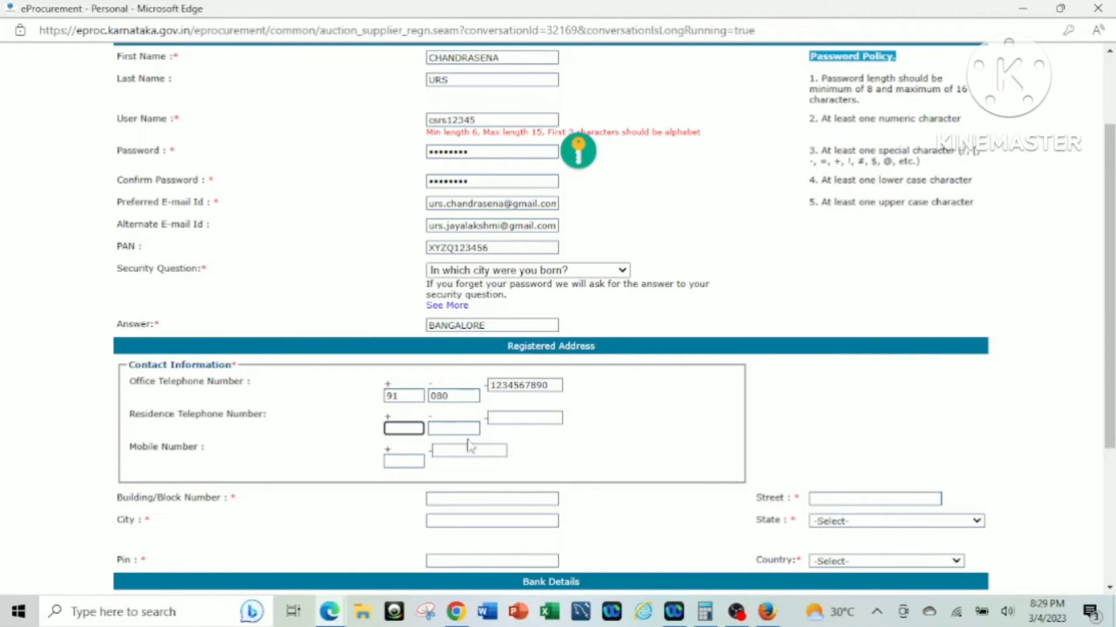
{"action": "scroll", "coordinate": [668, 472], "scroll_direction": "down", "scroll_amount": 1}
{"action": "type", "text": "91"}
{"action": "left_click", "coordinate": [463, 347]}
{"action": "double_click", "coordinate": [448, 313]}
{"action": "left_click", "coordinate": [453, 346]}
{"action": "type", "text": "080"}
{"action": "left_click", "coordinate": [525, 335]}
{"action": "type", "text": "1234567890"}
{"action": "left_click", "coordinate": [406, 379]}
{"action": "type", "text": "91"}
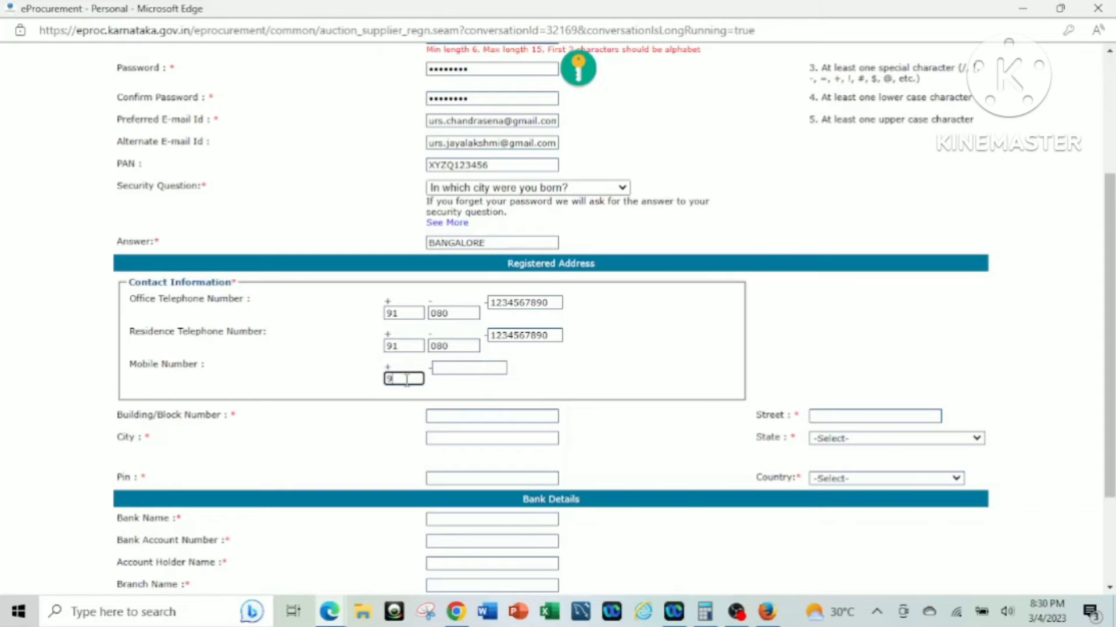
{"action": "left_click", "coordinate": [461, 366]}
{"action": "type", "text": "0987654321"}
Enter the registered address building number, city BANGALORE and street name.
{"action": "scroll", "coordinate": [461, 363], "scroll_direction": "down", "scroll_amount": 1}
{"action": "left_click", "coordinate": [459, 332]}
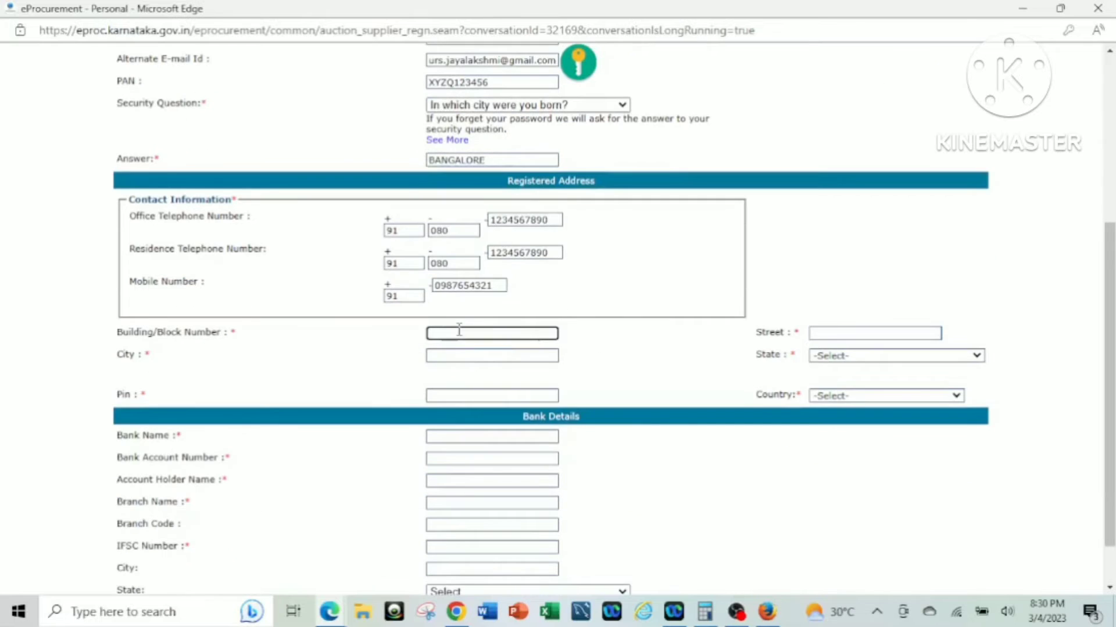
{"action": "key", "text": "Tab"}
{"action": "type", "text": "BANGALORE"}
{"action": "left_click", "coordinate": [840, 333]}
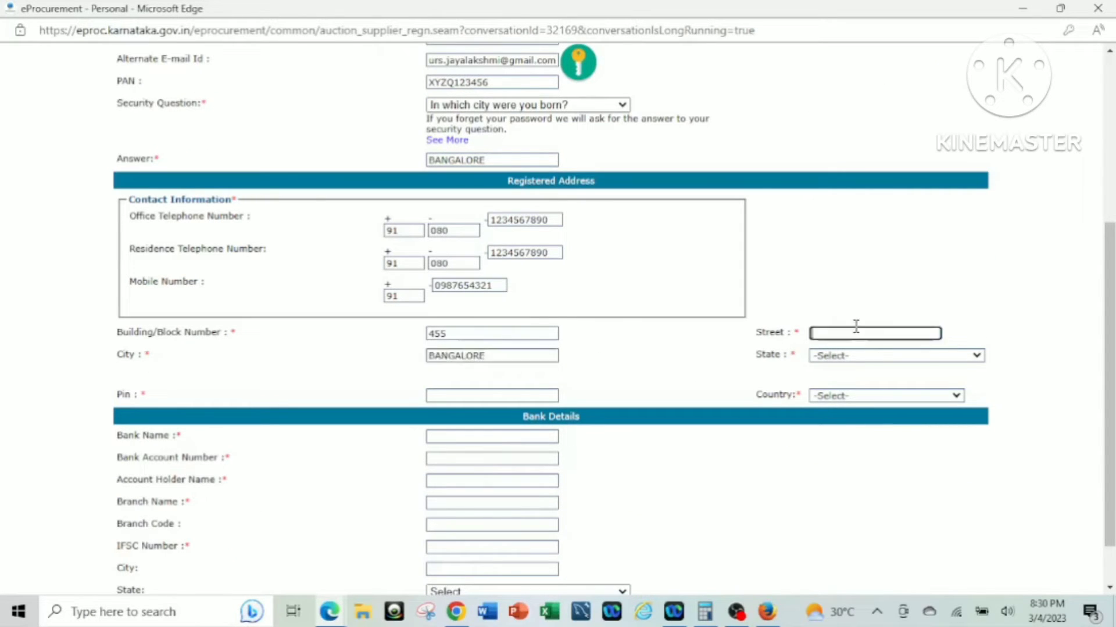
Set the address state to Karnataka and fill in the PIN code.
{"action": "left_click", "coordinate": [853, 357]}
{"action": "key", "text": "k"}
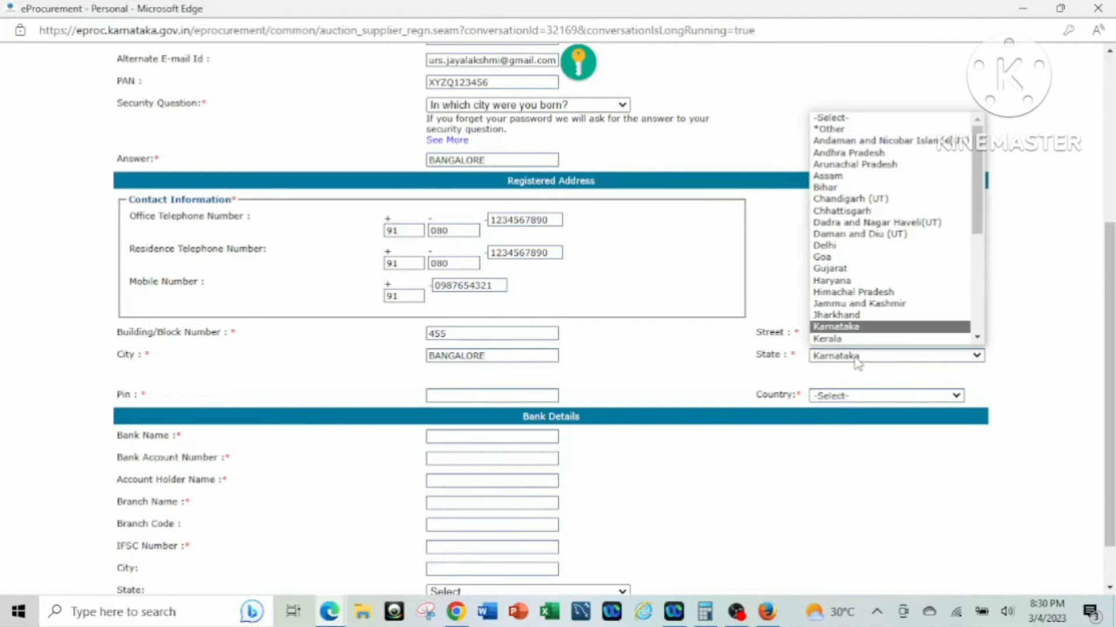
{"action": "left_click", "coordinate": [854, 326]}
{"action": "left_click", "coordinate": [491, 392]}
{"action": "type", "text": "56"}
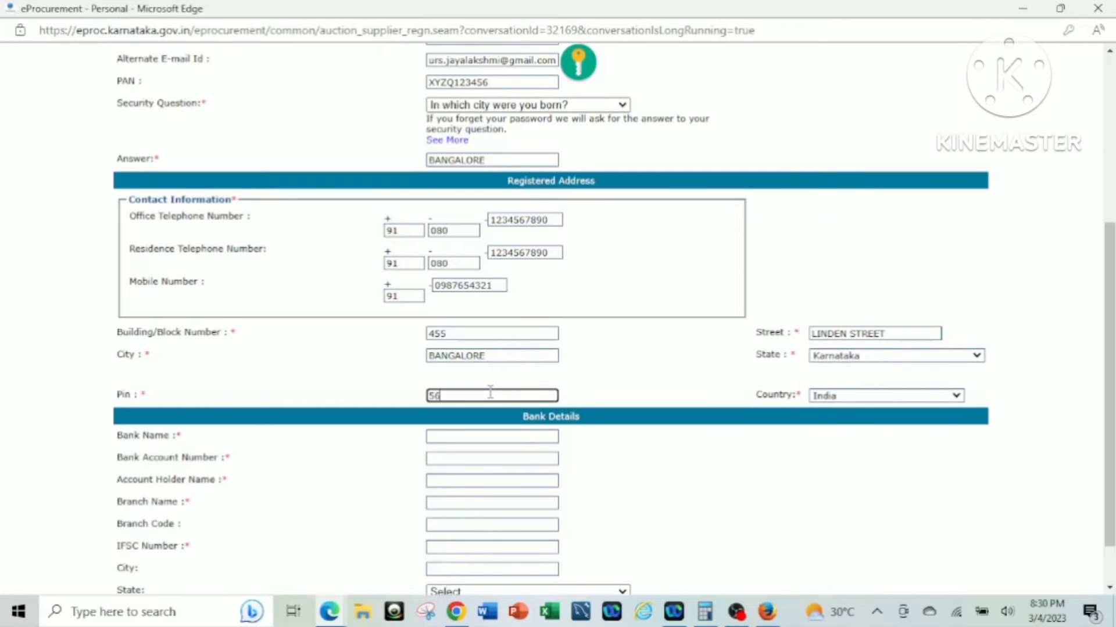
{"action": "type", "text": "0025"}
{"action": "scroll", "coordinate": [775, 410], "scroll_direction": "down", "scroll_amount": 2}
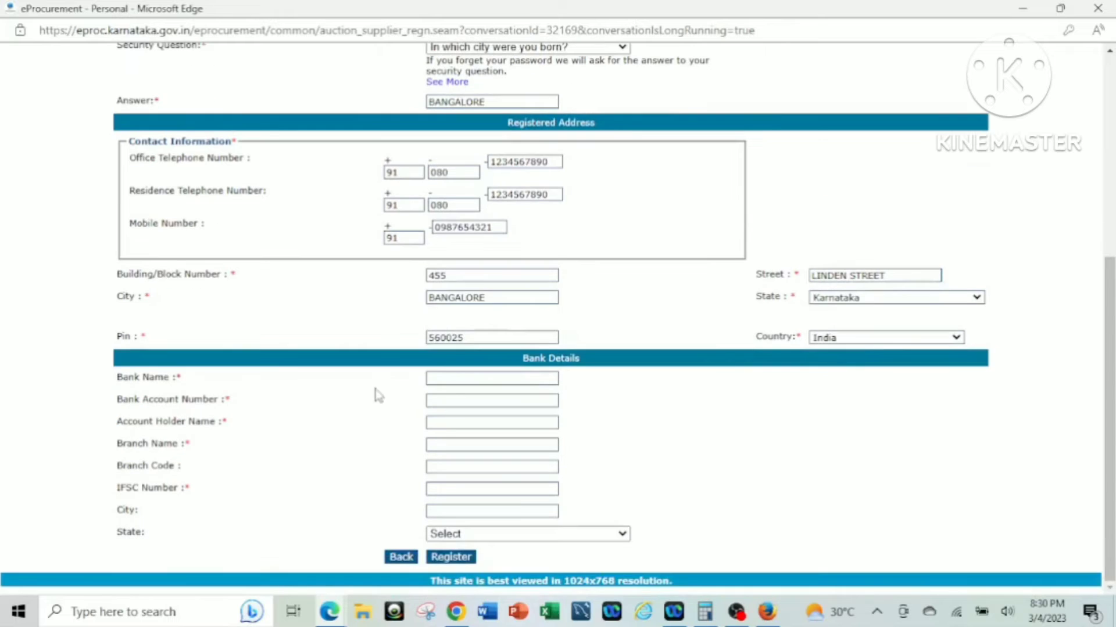
{"action": "left_click", "coordinate": [449, 378]}
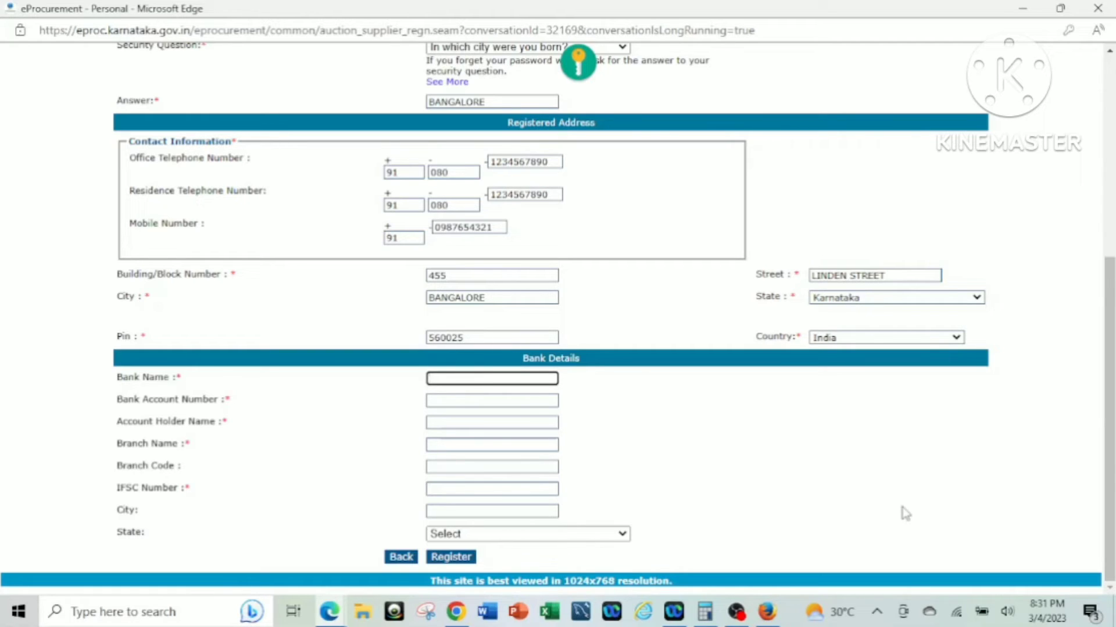
Enter bank ICICI, account number, holder name, branch JPNAGAR, branch code 4560 and the IFSC.
{"action": "type", "text": "ICICI"}
{"action": "key", "text": "Tab"}
{"action": "type", "text": "1234567890"}
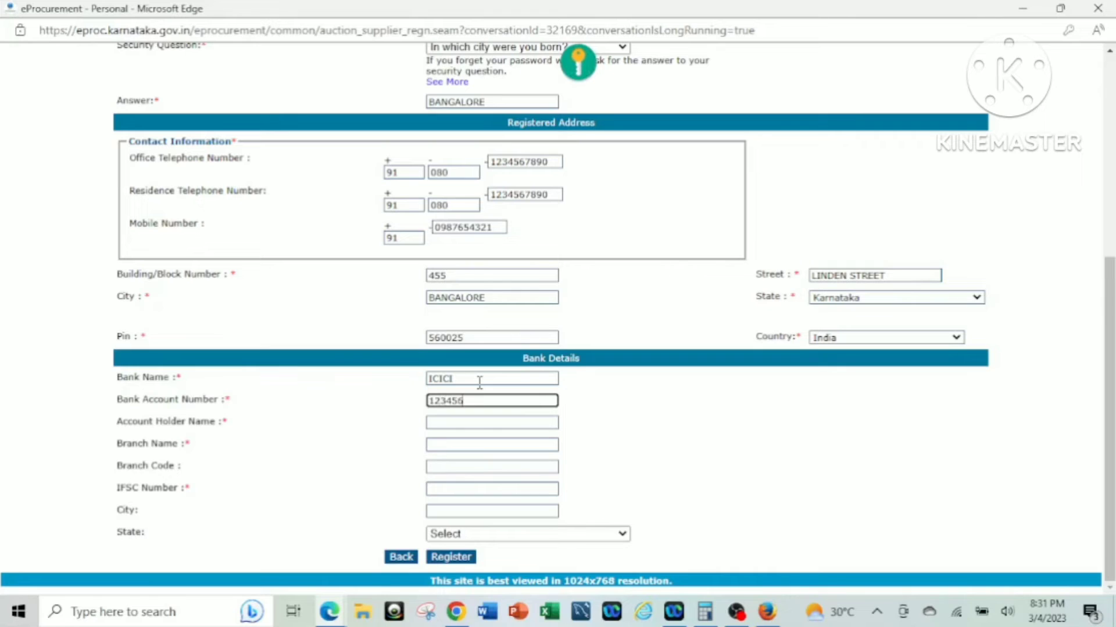
{"action": "left_click", "coordinate": [436, 423]}
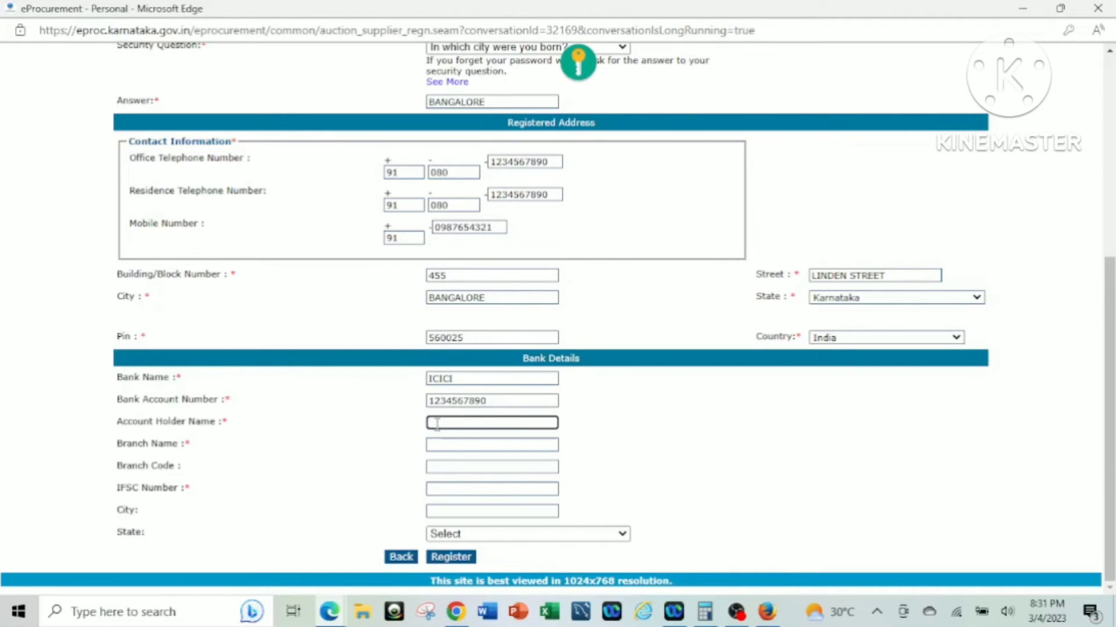
{"action": "type", "text": "CHANDRASENA"}
{"action": "key", "text": "Tab"}
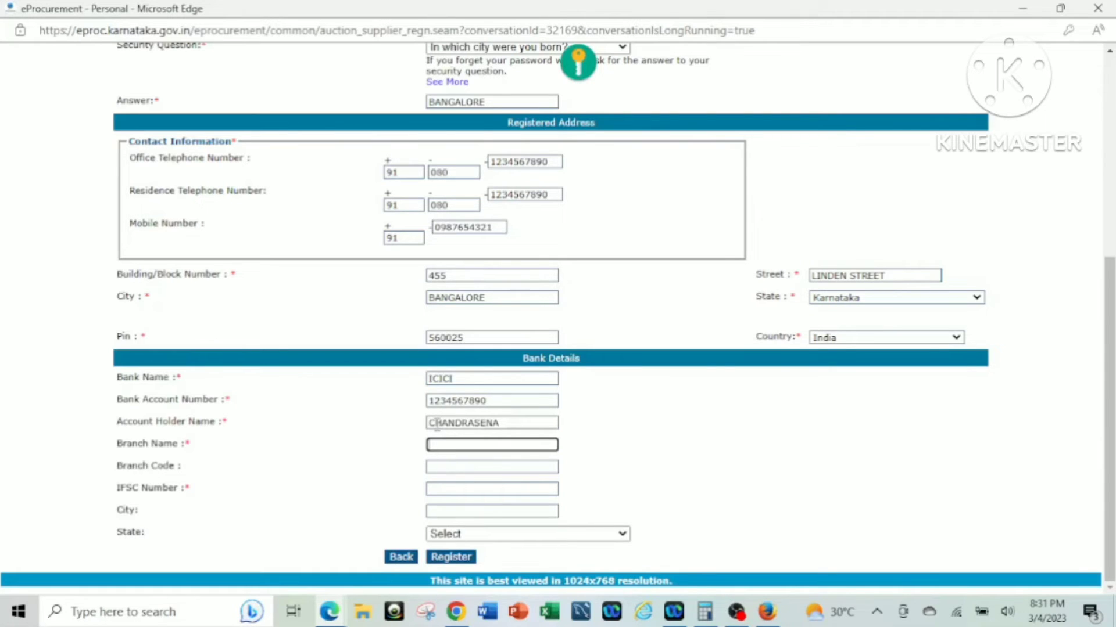
{"action": "type", "text": "JPNAGAR"}
{"action": "key", "text": "Tab"}
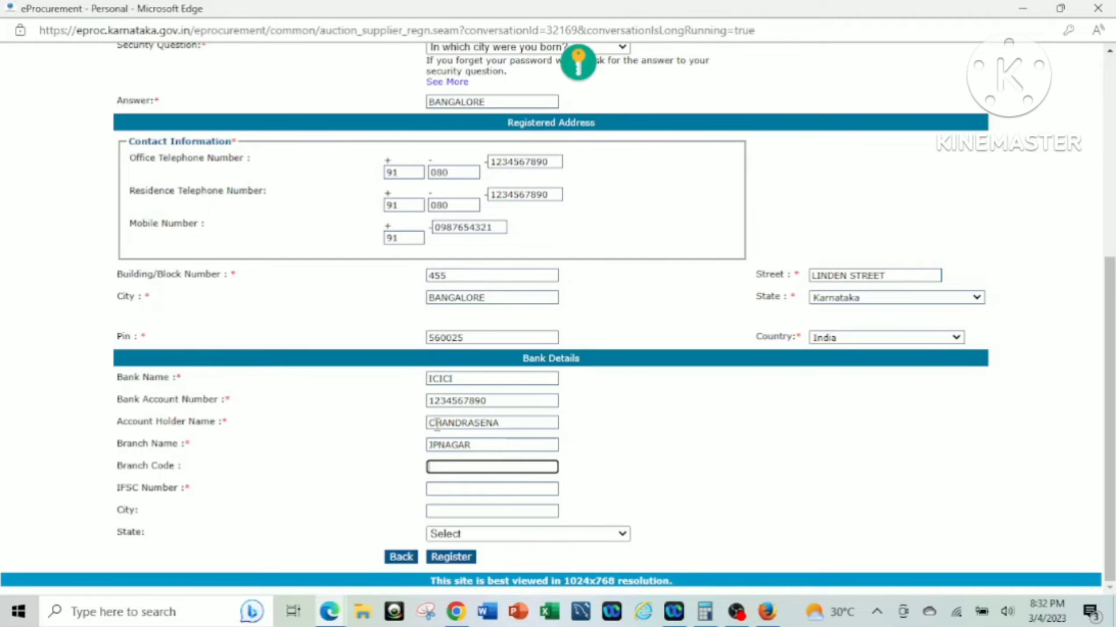
{"action": "type", "text": "4560"}
{"action": "key", "text": "Tab"}
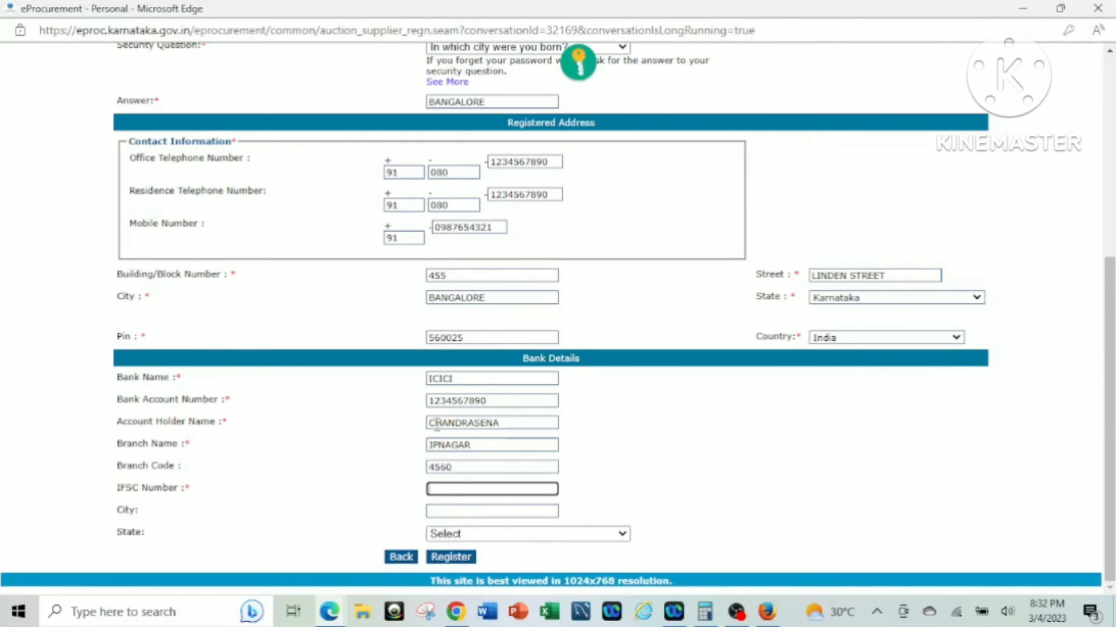
{"action": "type", "text": "ICIC1000545"}
Set the bank branch city to BANGALORE and its state to Karnataka.
{"action": "key", "text": "Tab"}
{"action": "type", "text": "BANG"}
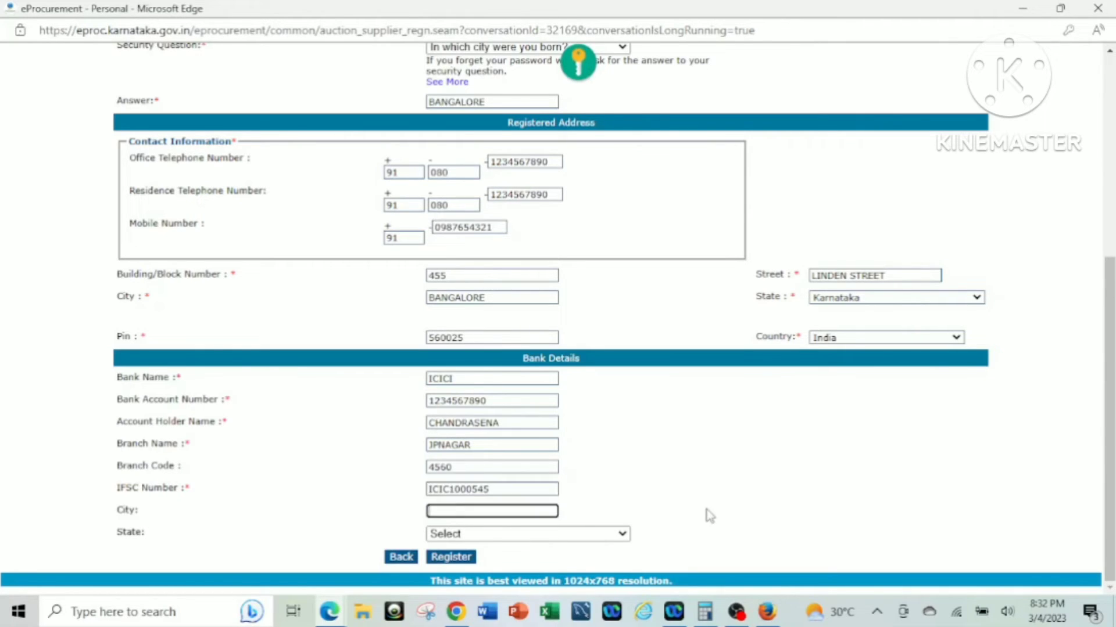
{"action": "key", "text": "BackSpace"}
{"action": "key", "text": "BackSpace"}
{"action": "key", "text": "BackSpace"}
{"action": "key", "text": "BackSpace"}
{"action": "type", "text": "BANGALORE"}
{"action": "left_click", "coordinate": [753, 496]}
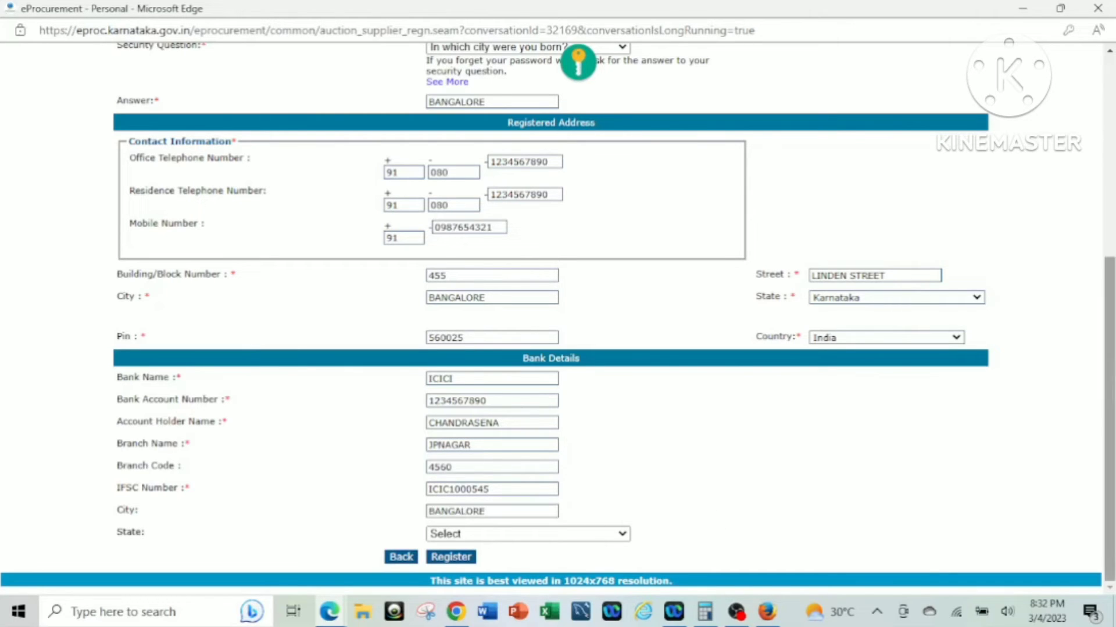
{"action": "left_click", "coordinate": [584, 535]}
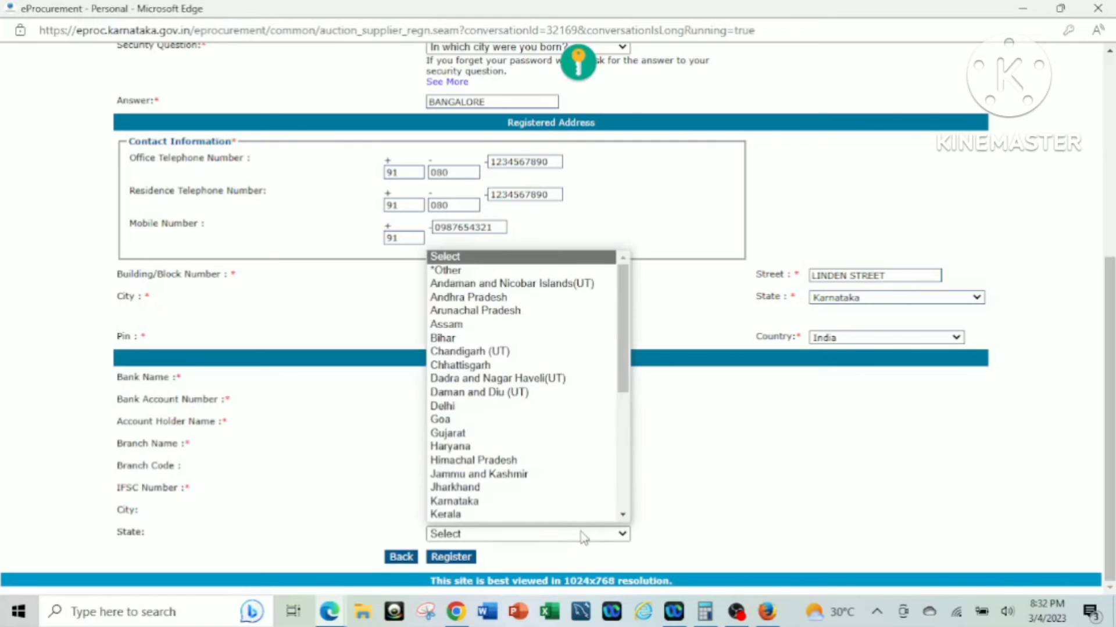
{"action": "left_click", "coordinate": [594, 502]}
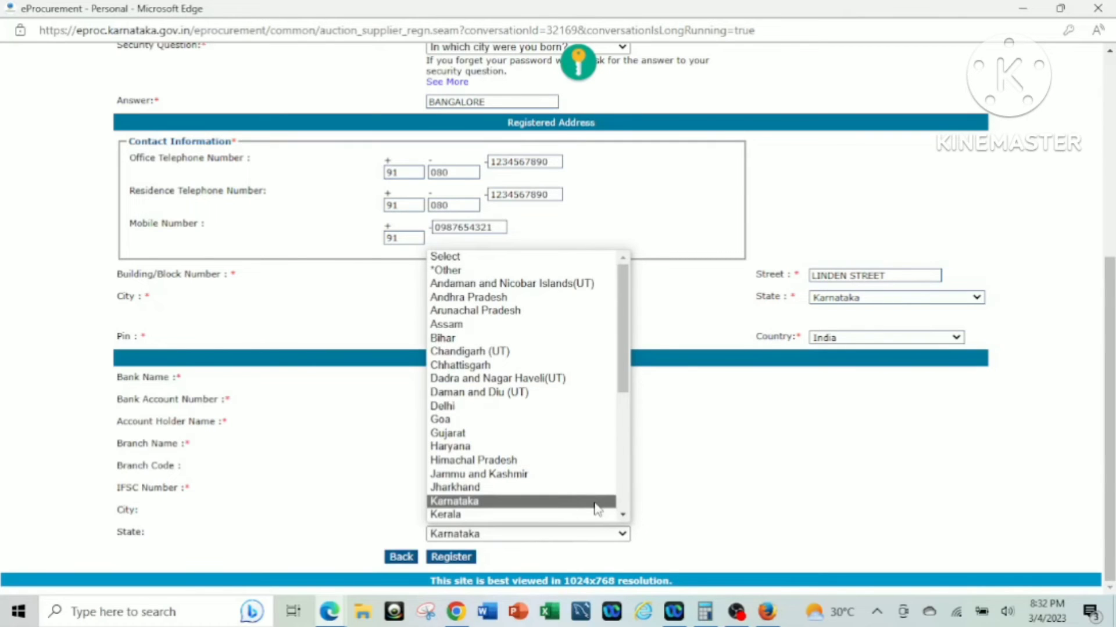
{"action": "left_click", "coordinate": [595, 503]}
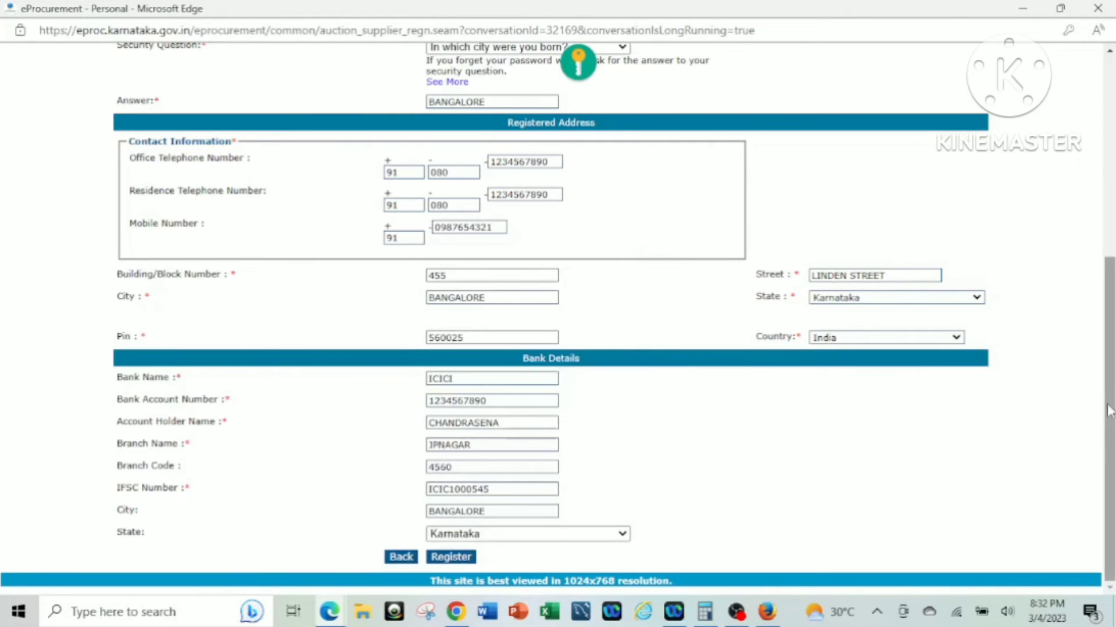
{"action": "scroll", "coordinate": [558, 320], "scroll_direction": "up", "scroll_amount": 6}
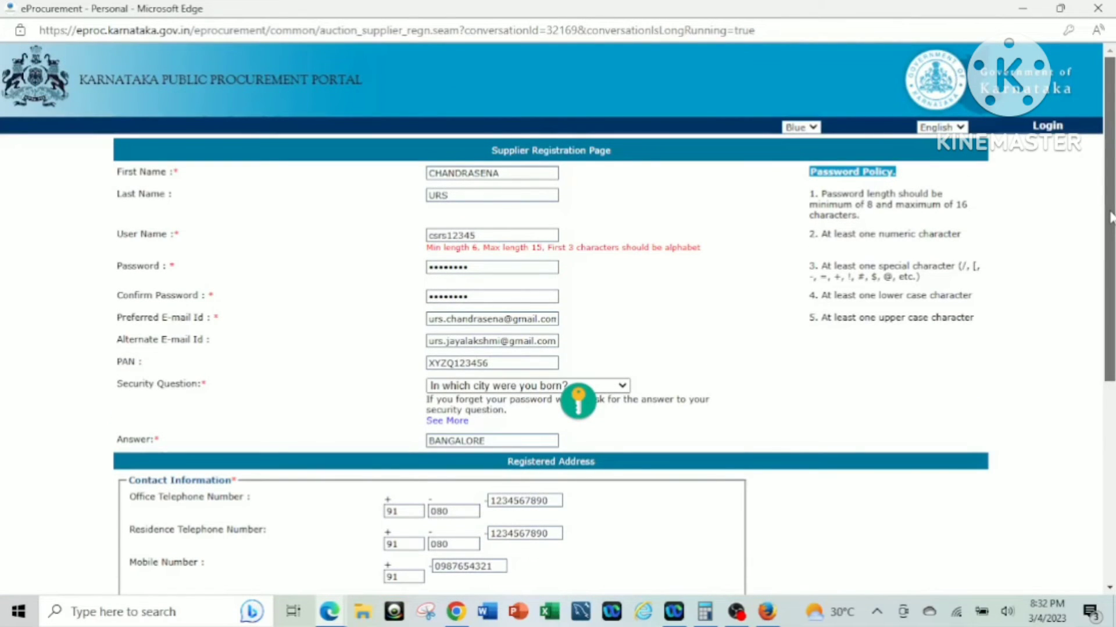
{"action": "left_click_drag", "start_coordinate": [1109, 217], "coordinate": [1110, 416]}
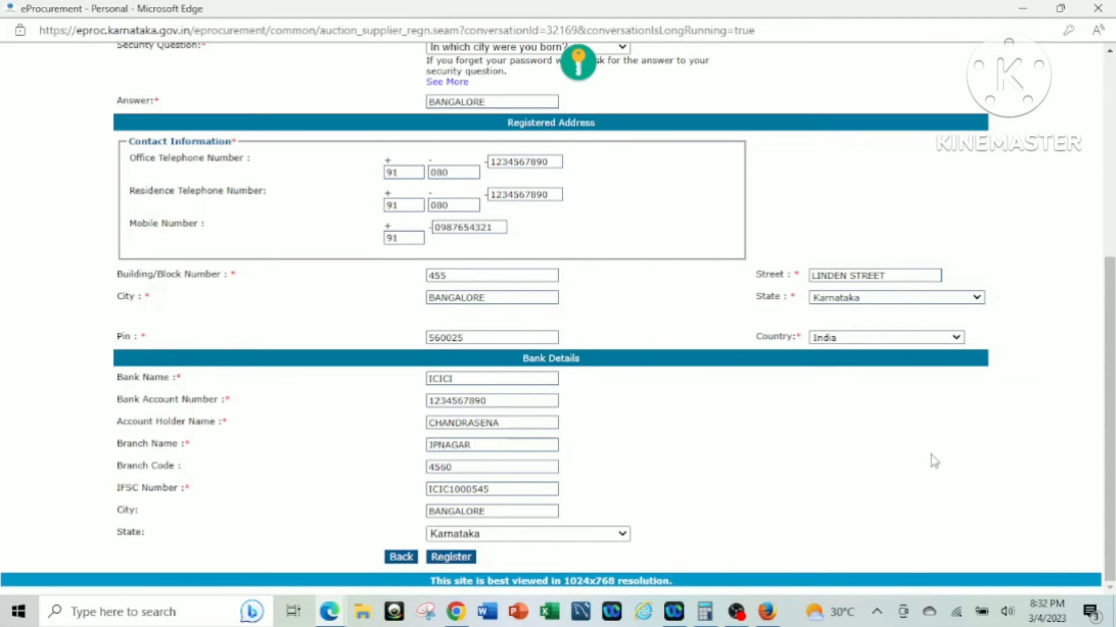
{"action": "left_click", "coordinate": [457, 611]}
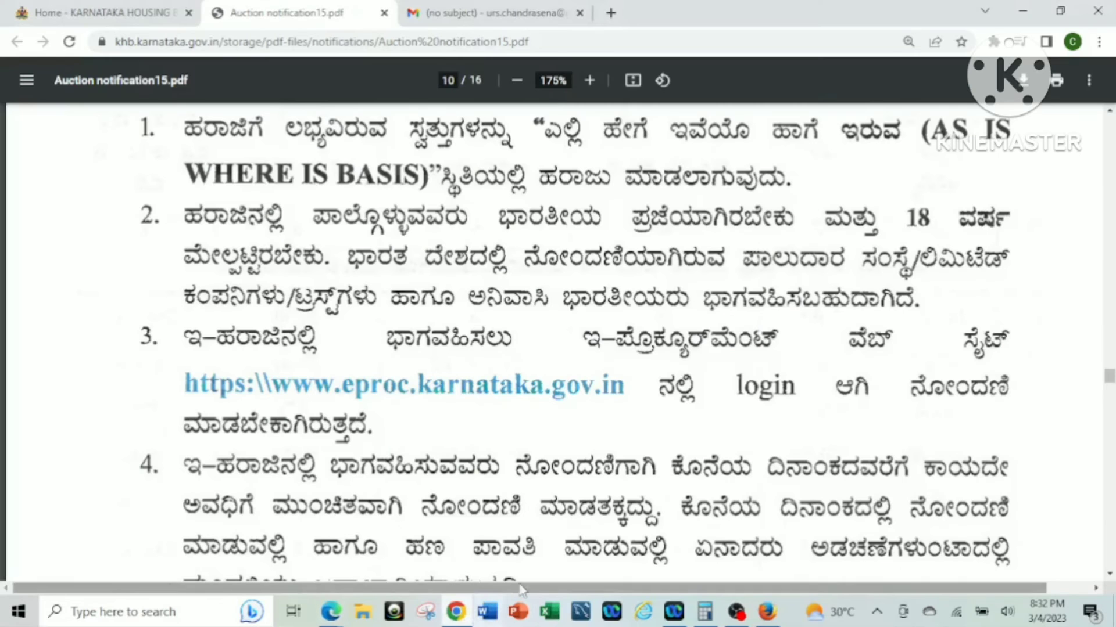
{"action": "left_click", "coordinate": [499, 14]}
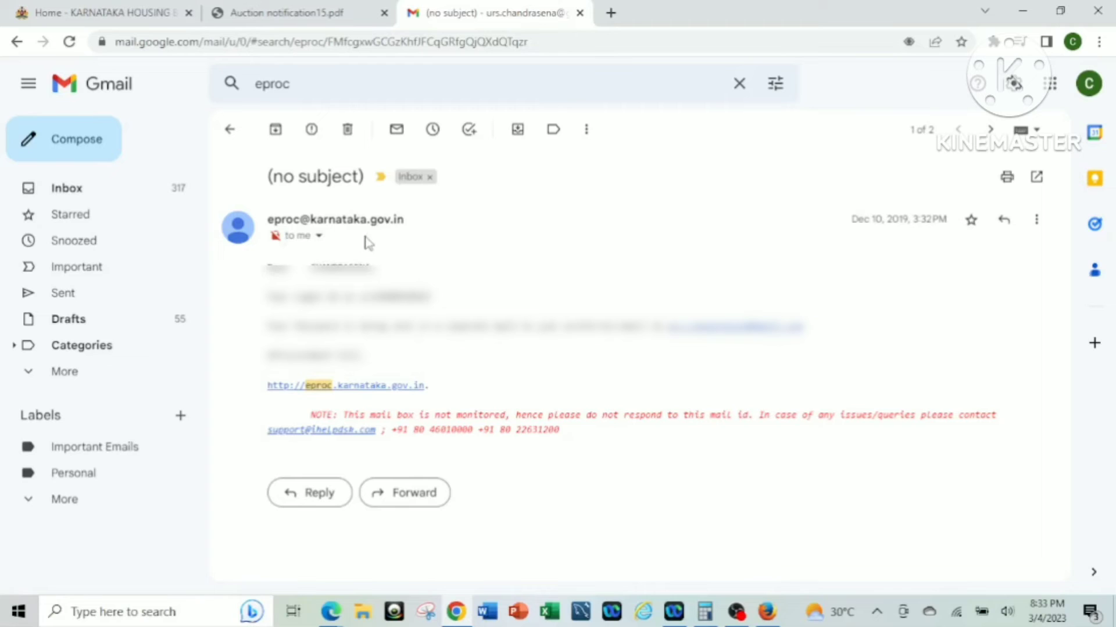
{"action": "left_click", "coordinate": [228, 131]}
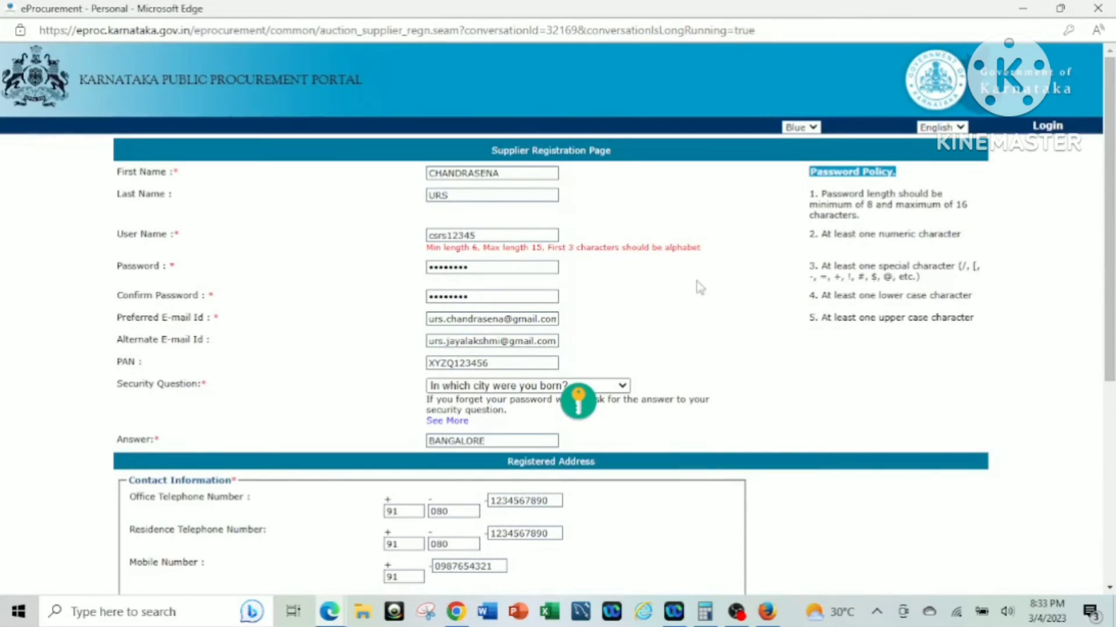
Sign in on the portal's Login page with the saved supplier user name and password.
{"action": "left_click", "coordinate": [1051, 126]}
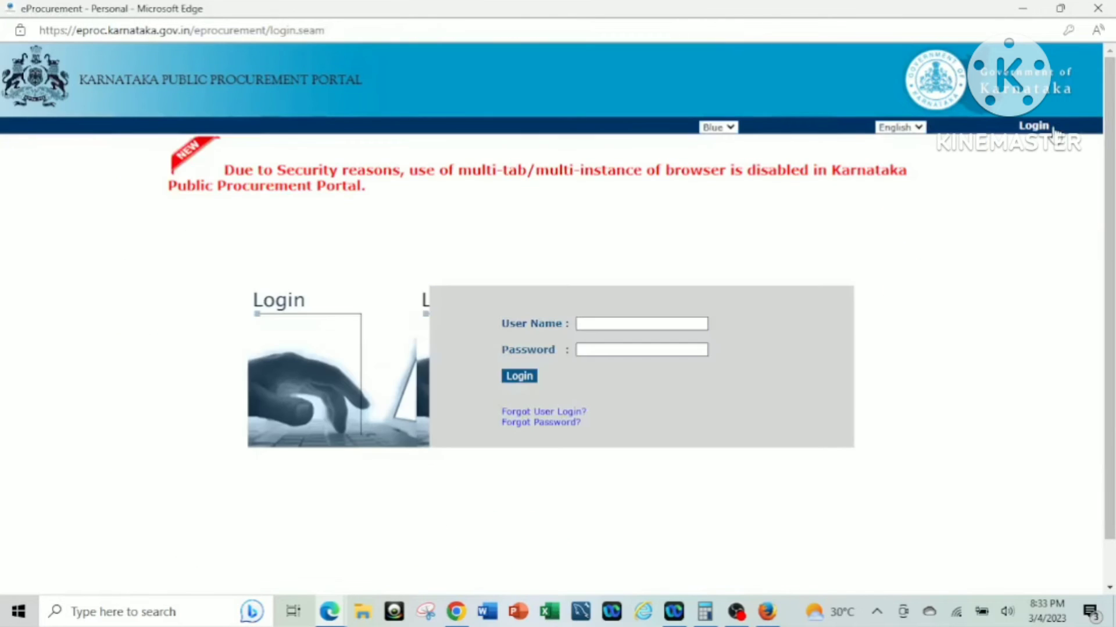
{"action": "left_click", "coordinate": [609, 323]}
{"action": "left_click", "coordinate": [619, 374]}
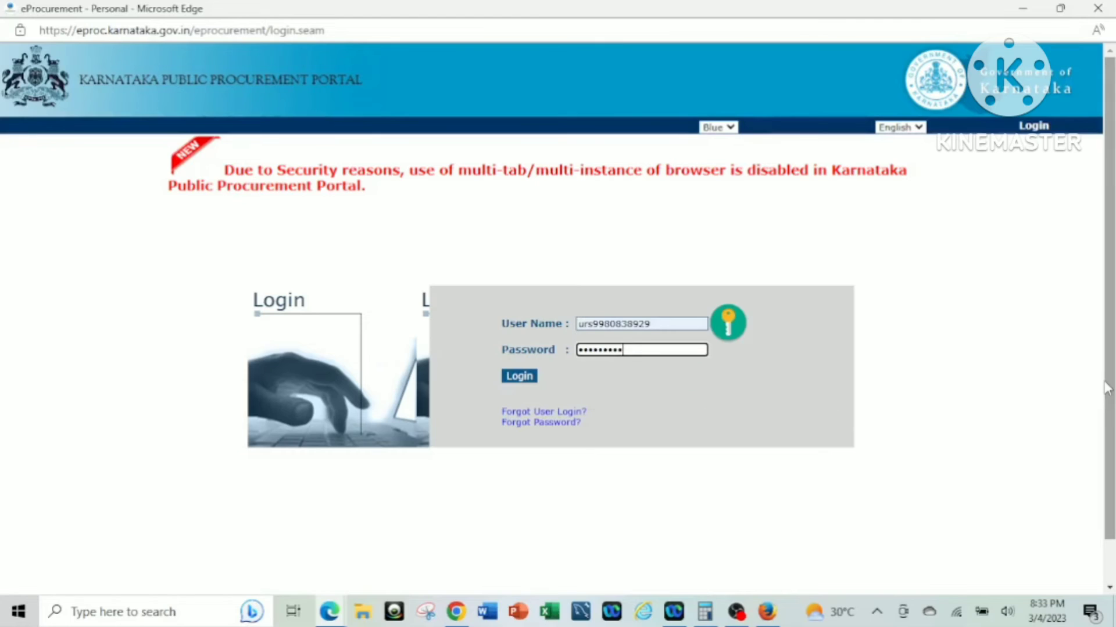
{"action": "key", "text": "ctrl+v"}
{"action": "key", "text": "Return"}
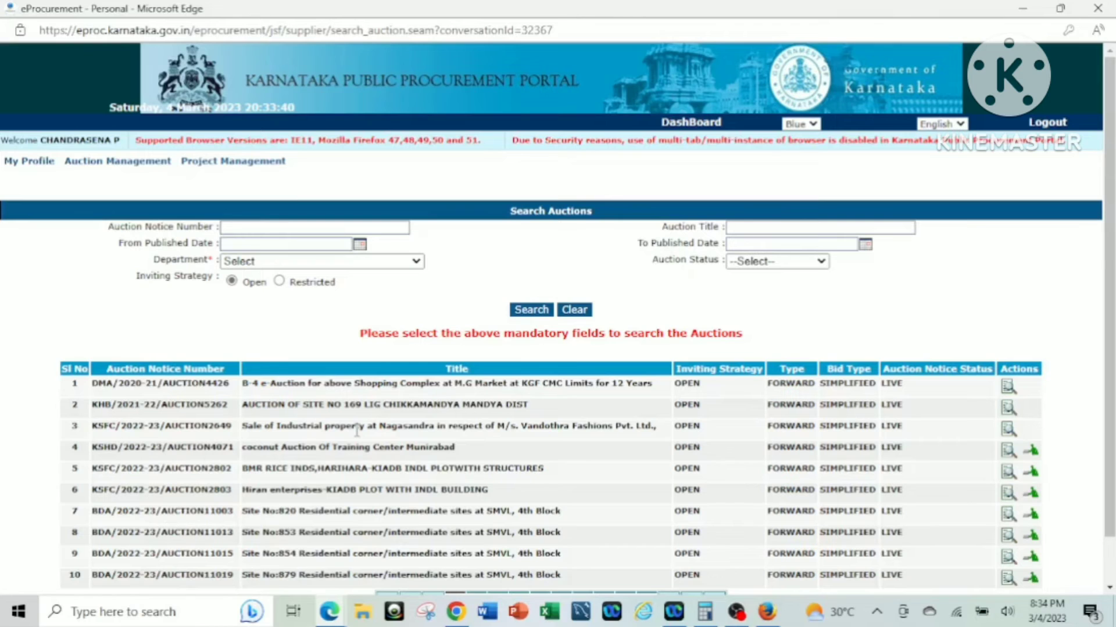
{"action": "left_click", "coordinate": [368, 265]}
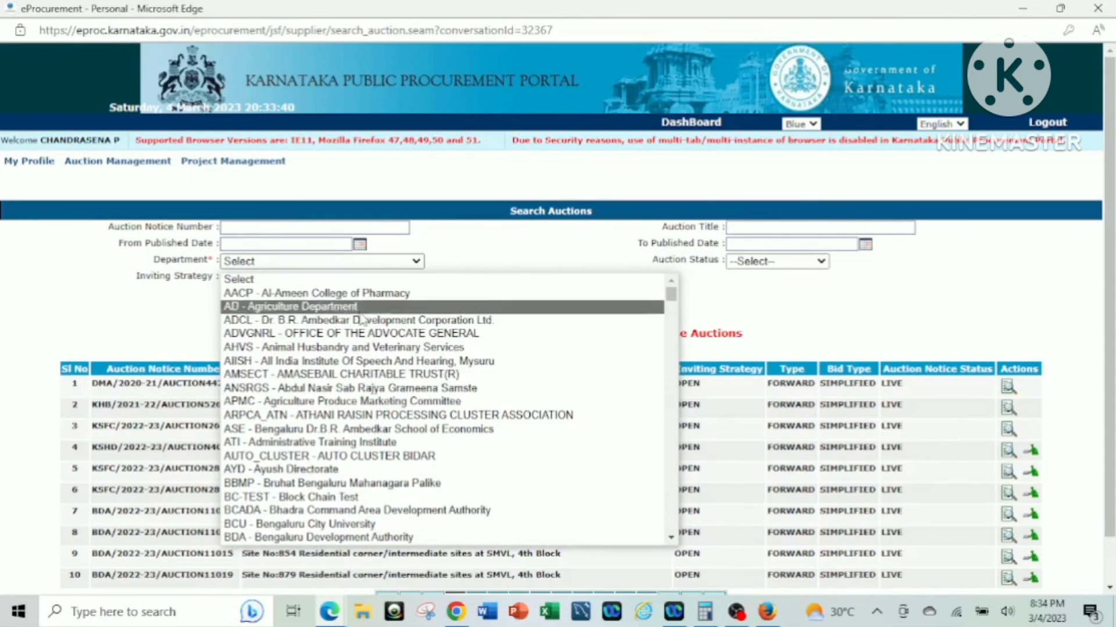
{"action": "scroll", "coordinate": [375, 363], "scroll_direction": "down", "scroll_amount": 7}
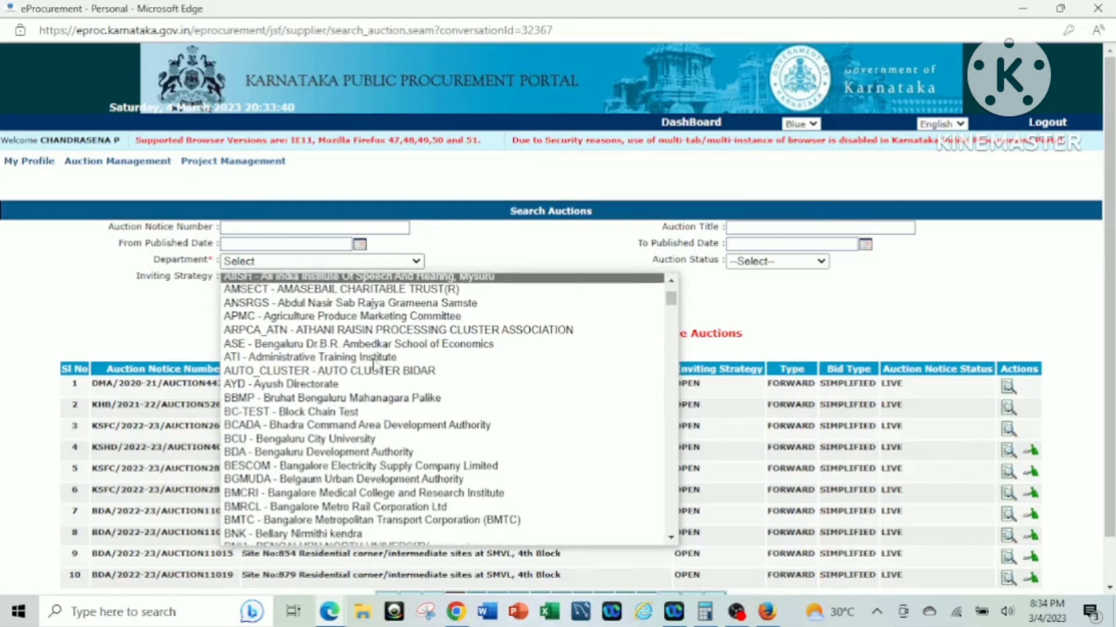
{"action": "scroll", "coordinate": [374, 400], "scroll_direction": "down", "scroll_amount": 8}
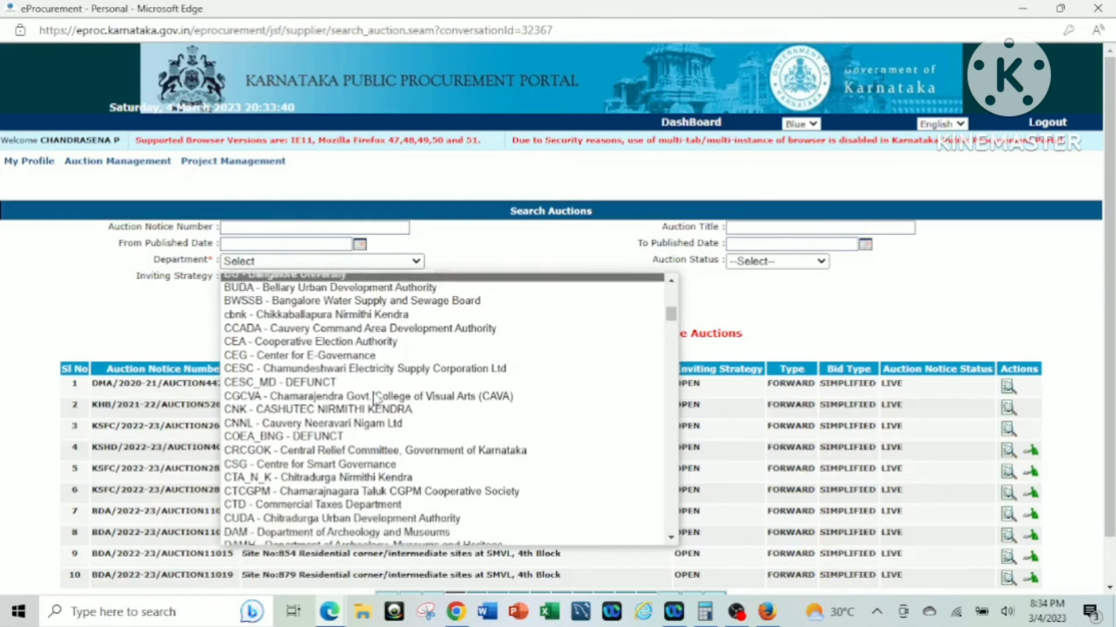
{"action": "scroll", "coordinate": [374, 400], "scroll_direction": "down", "scroll_amount": 5}
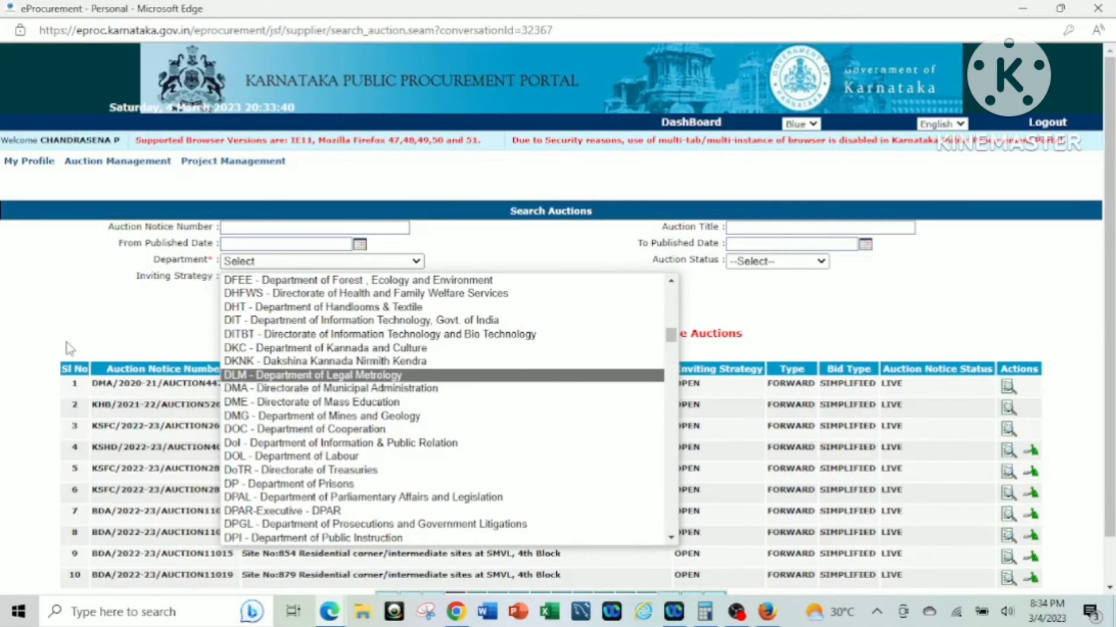
{"action": "left_click", "coordinate": [62, 321]}
{"action": "mouse_move", "coordinate": [12, 166]}
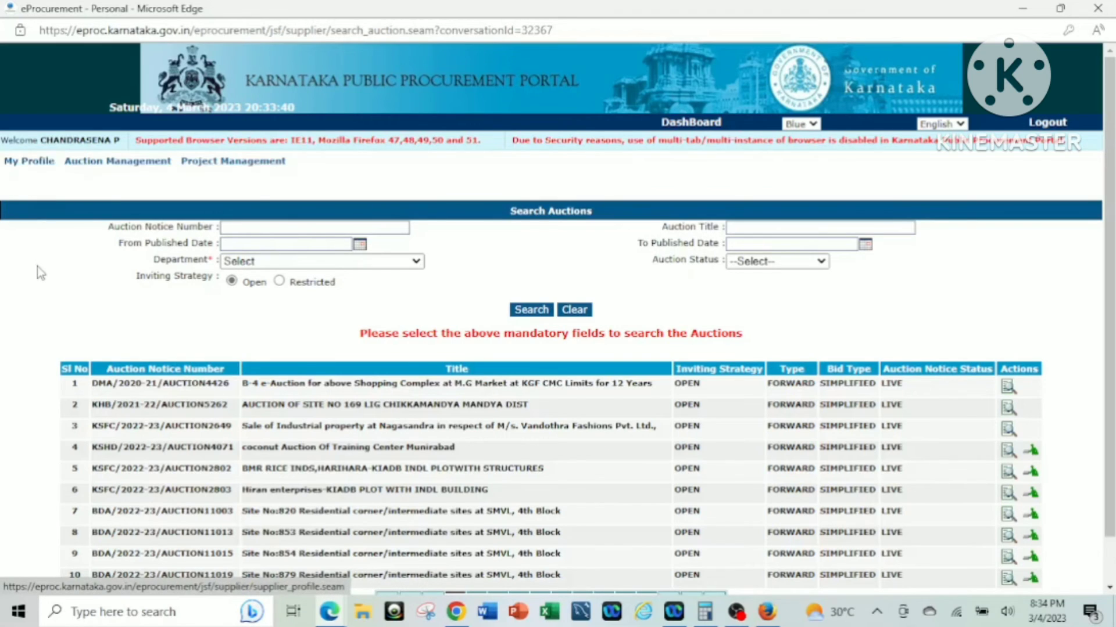
{"action": "mouse_move", "coordinate": [129, 165]}
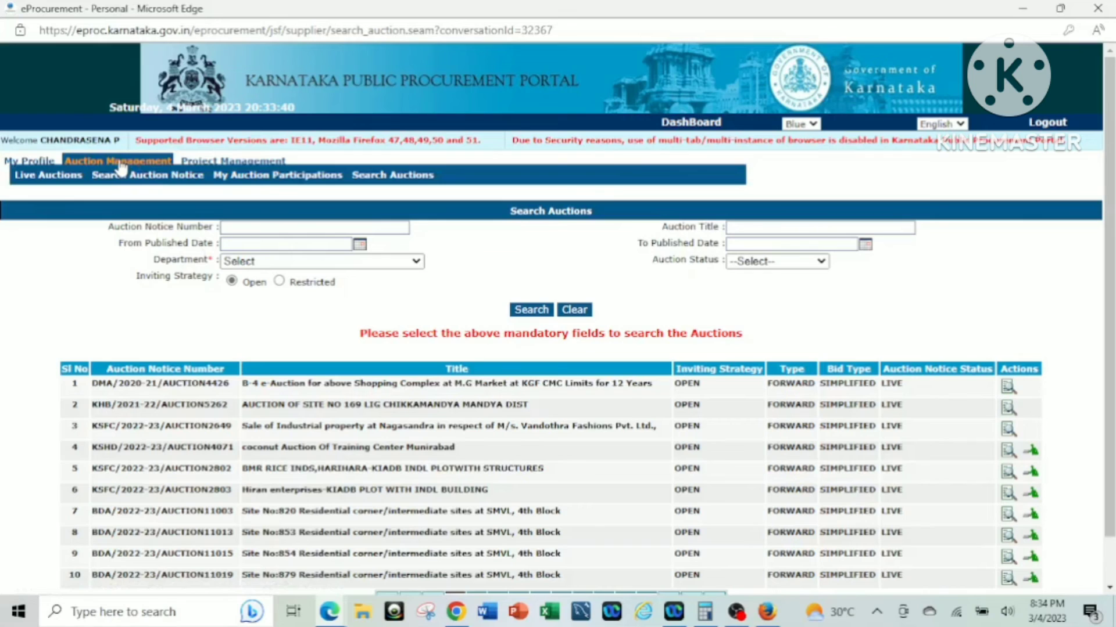
Open Live Auctions, sign in with the saved user name and password, and refresh the details.
{"action": "left_click", "coordinate": [54, 177]}
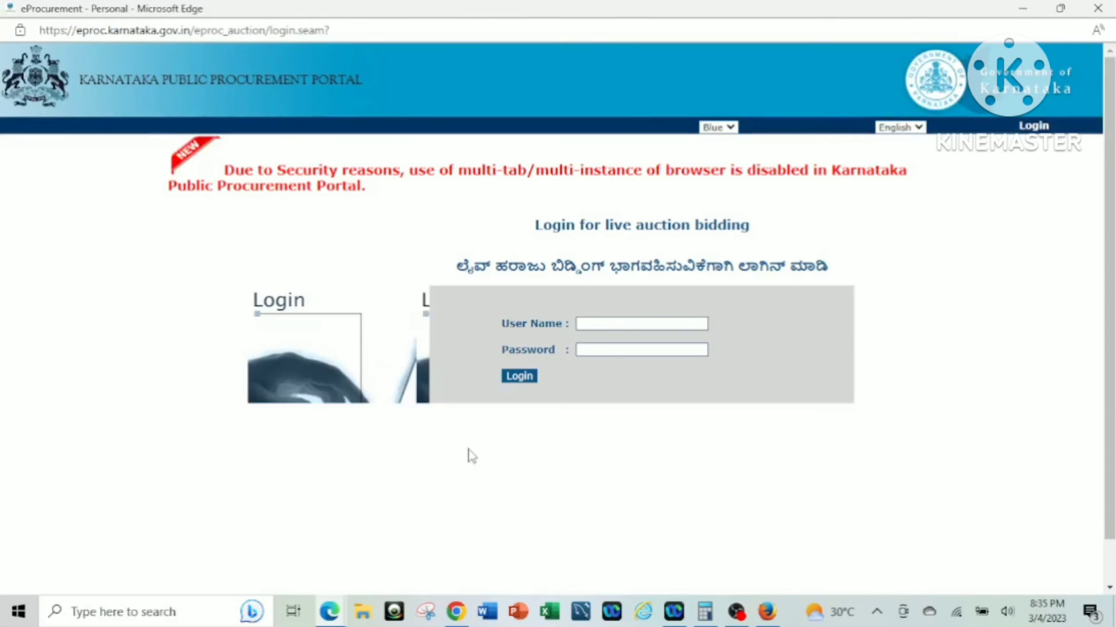
{"action": "left_click", "coordinate": [625, 322]}
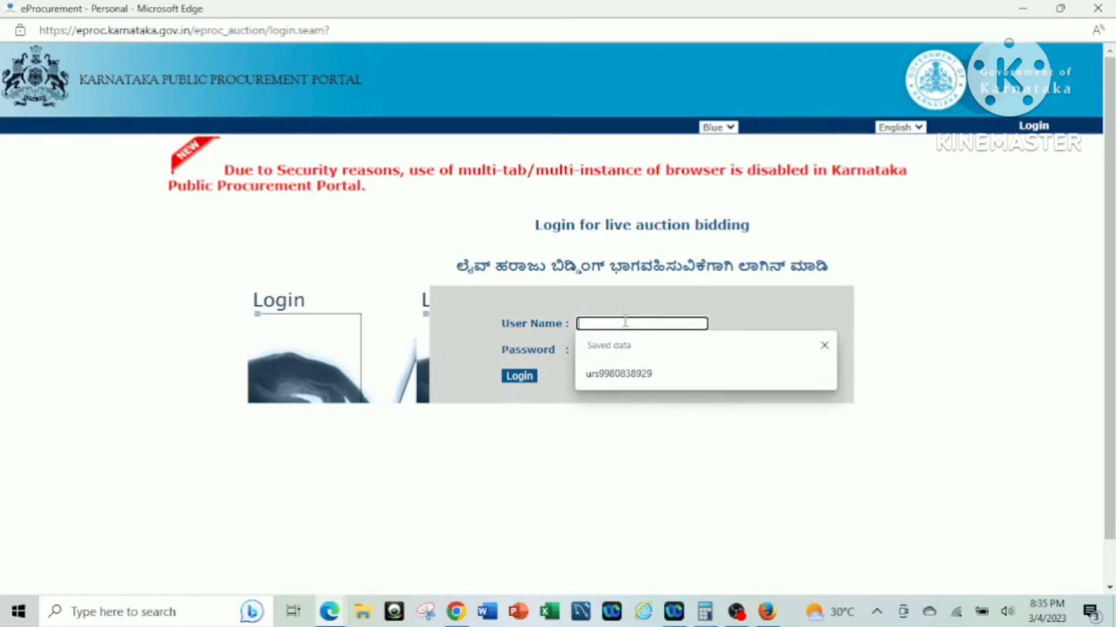
{"action": "left_click", "coordinate": [604, 374]}
{"action": "left_click", "coordinate": [604, 350]}
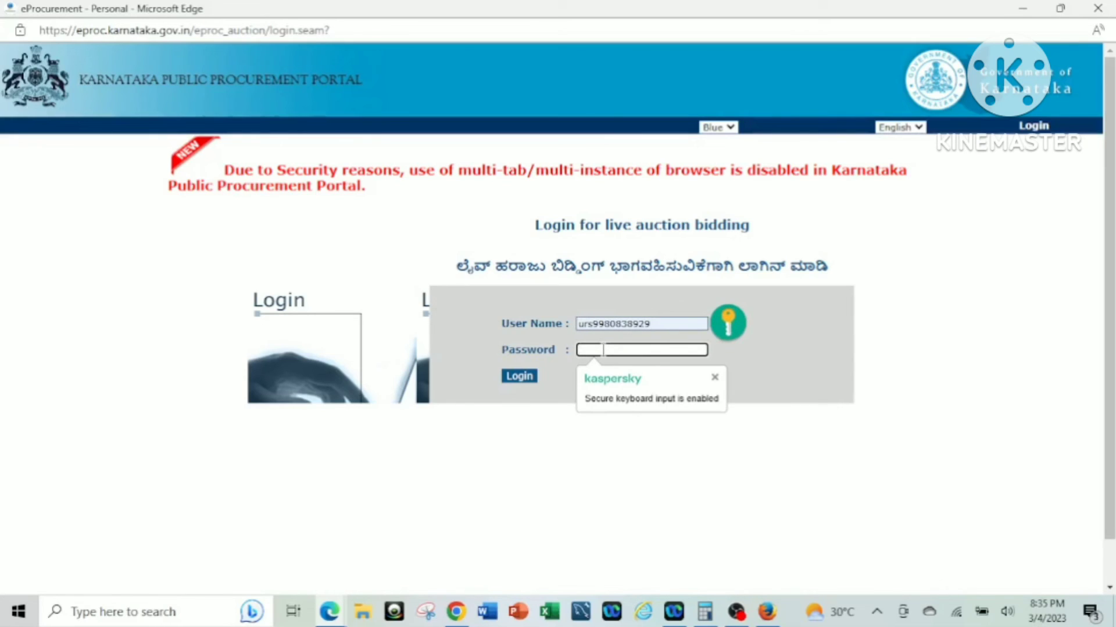
{"action": "type", "text": "•••••••••"}
{"action": "key", "text": "Return"}
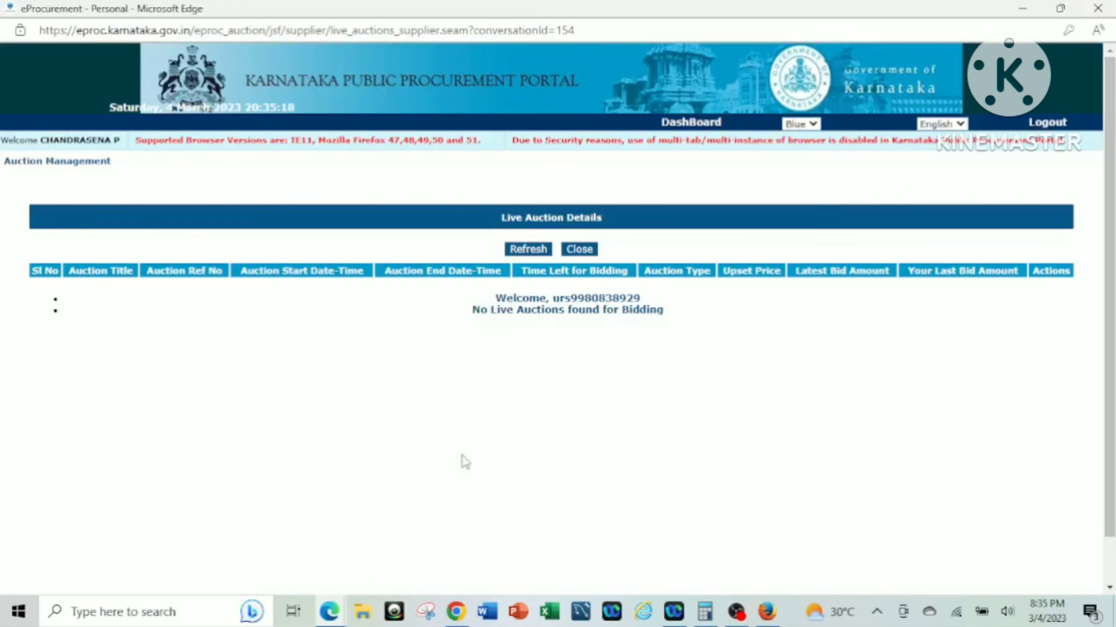
{"action": "left_click", "coordinate": [529, 251]}
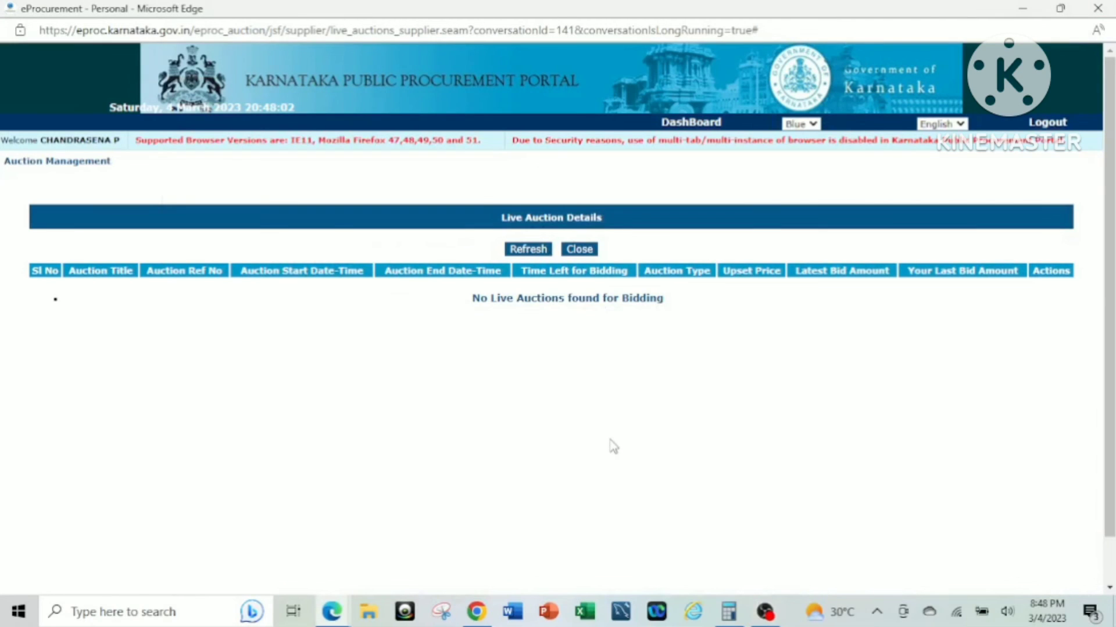